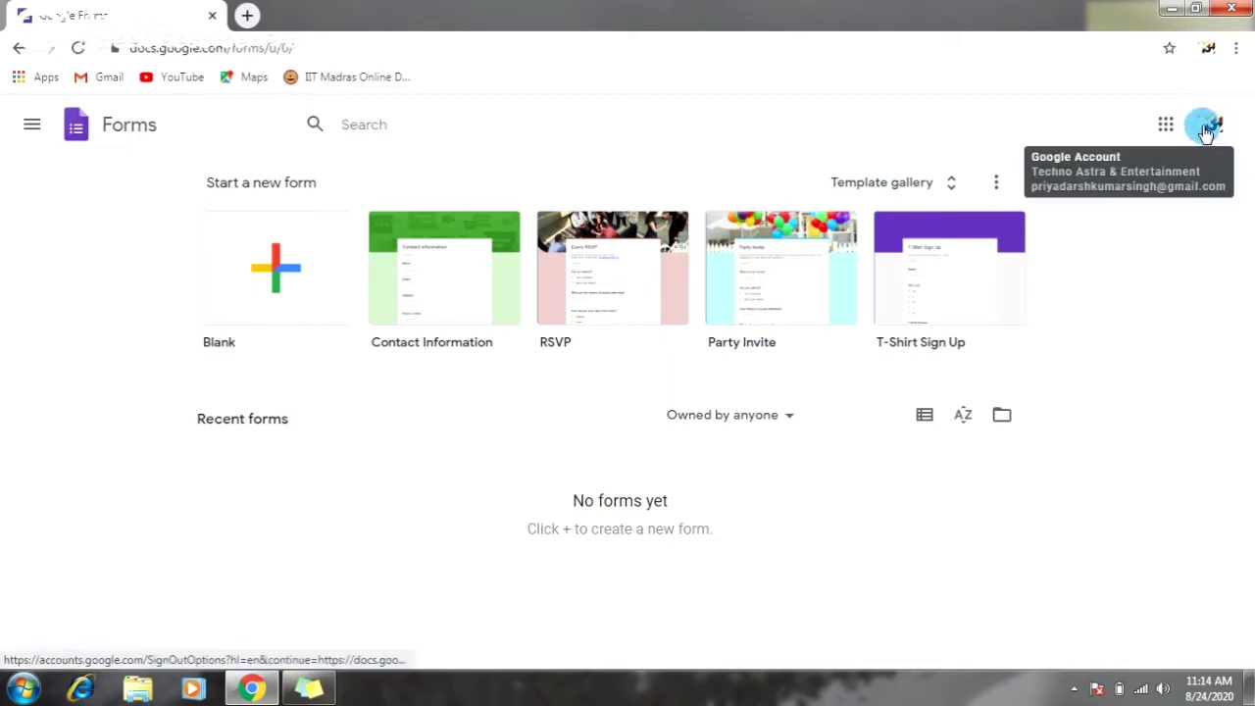
# - Check the signed-in account, then scroll through the full template gallery
pyautogui.click(1213, 127)
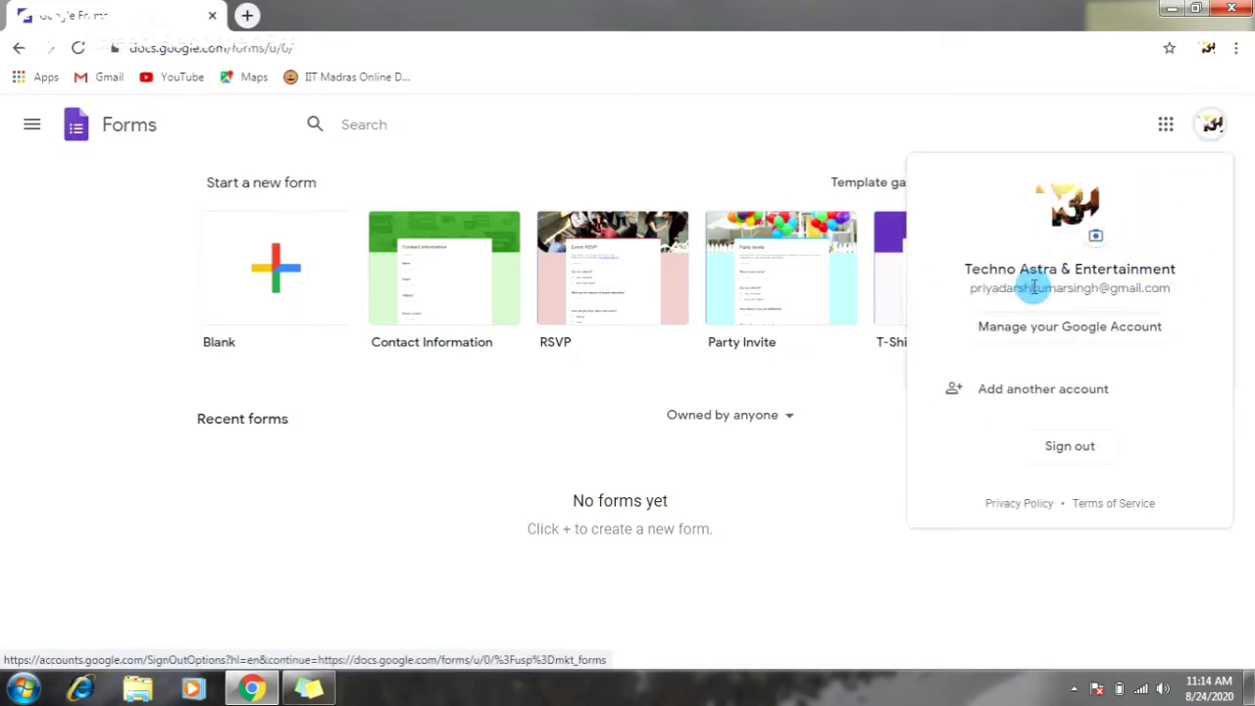
pyautogui.click(1213, 129)
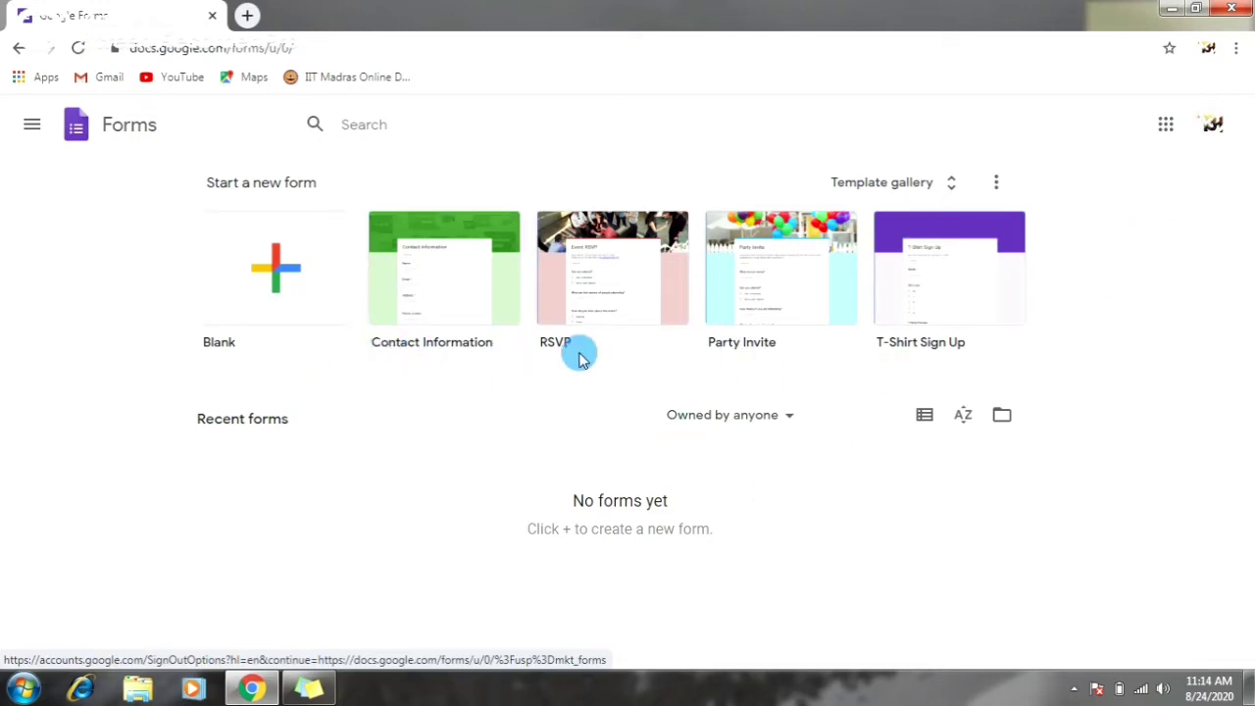
pyautogui.click(947, 189)
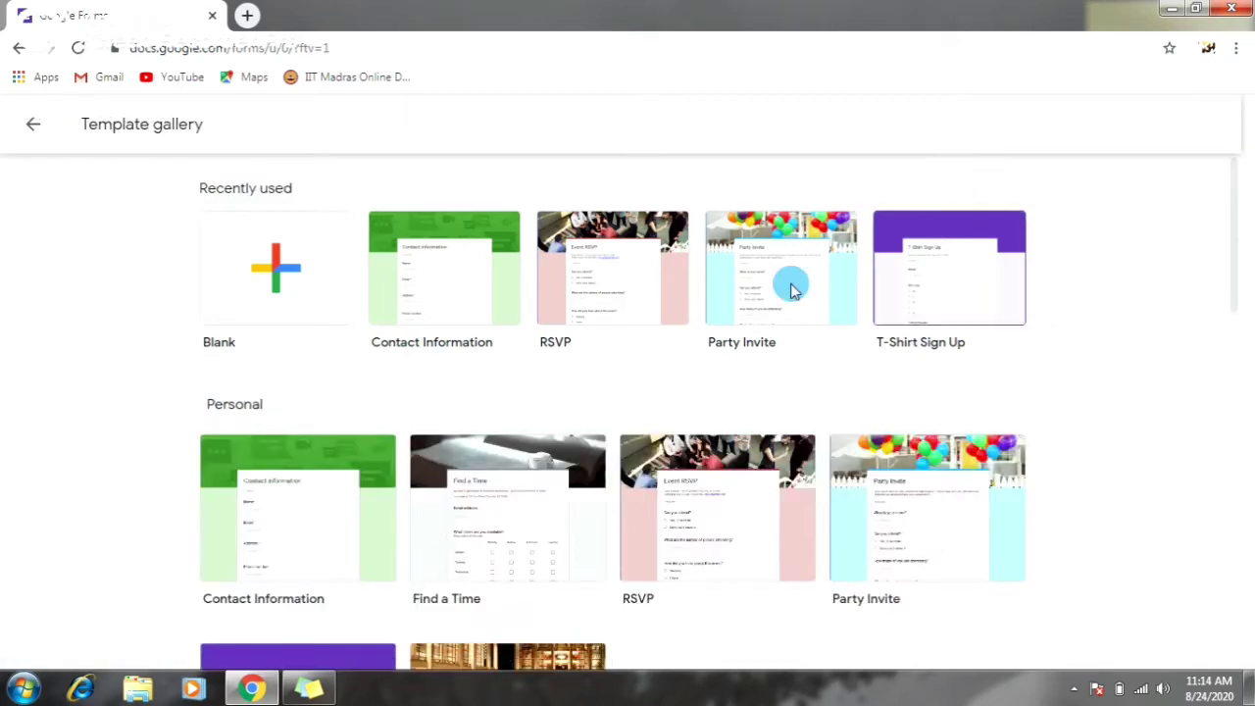
pyautogui.scroll(-1, 753, 341)
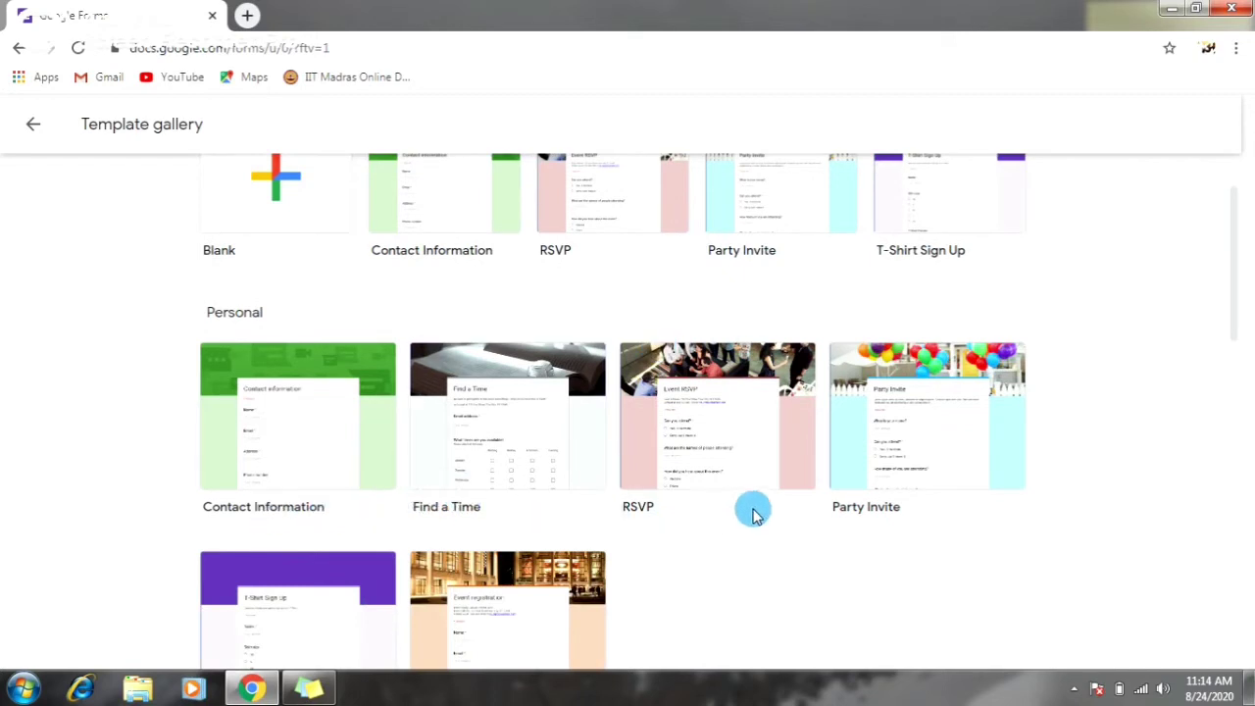
pyautogui.scroll(-1, 884, 506)
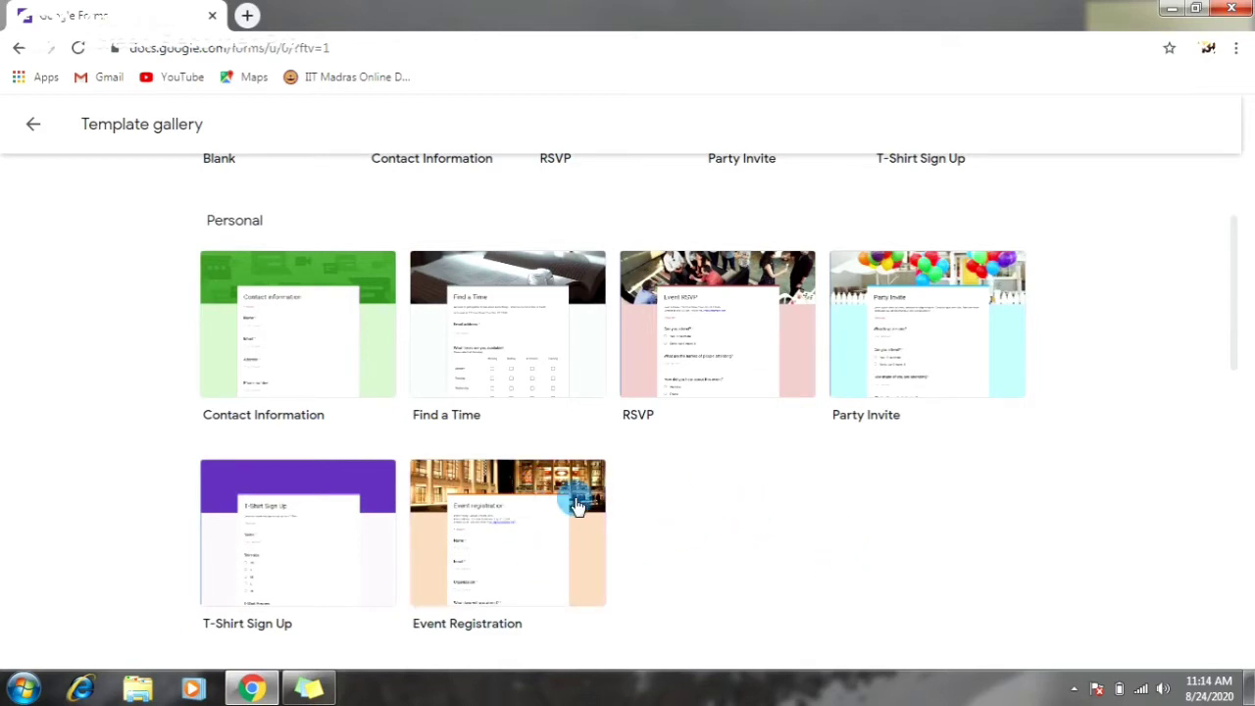
pyautogui.scroll(2, 417, 422)
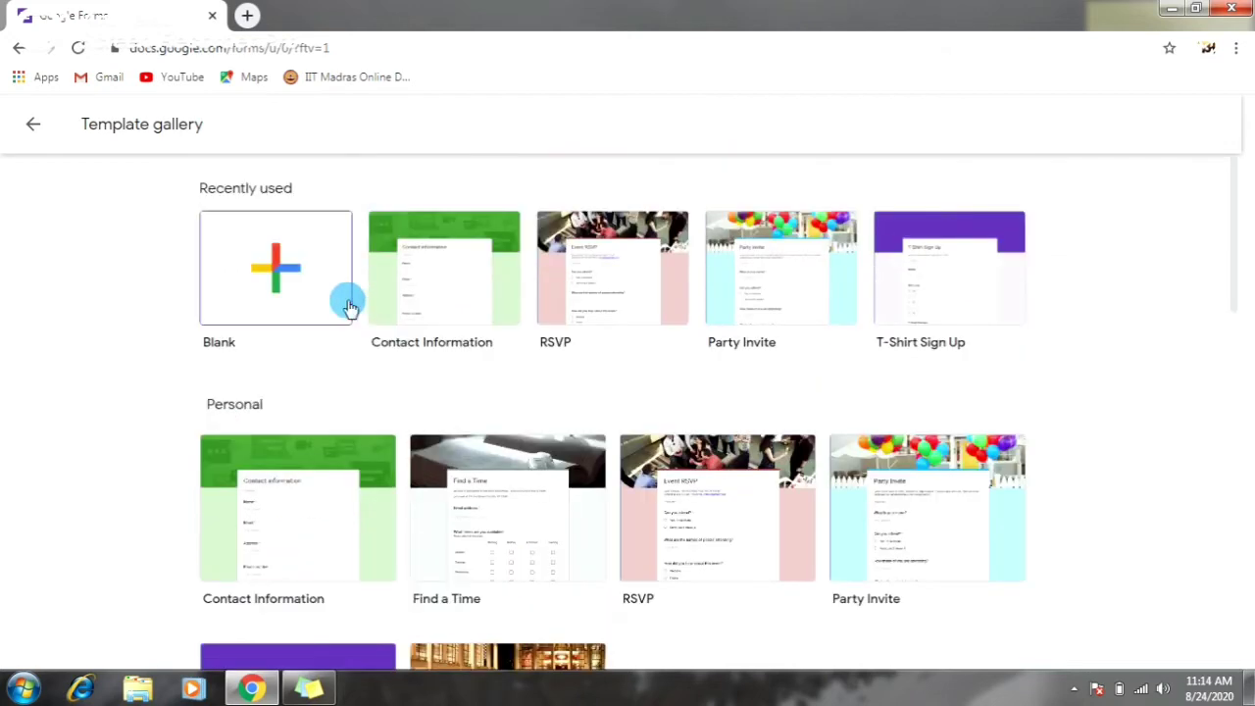
# - Create a blank form, decline the tour, and select the 'Untitled form' title
pyautogui.click(280, 282)
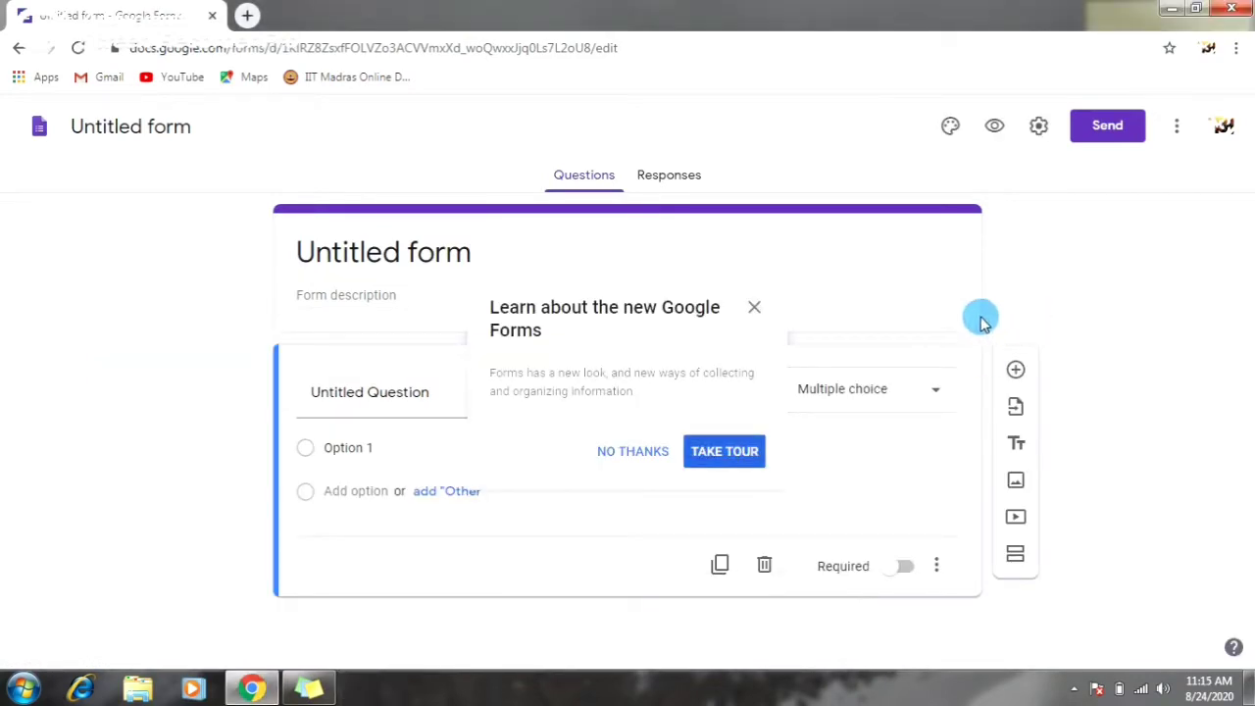
pyautogui.click(754, 312)
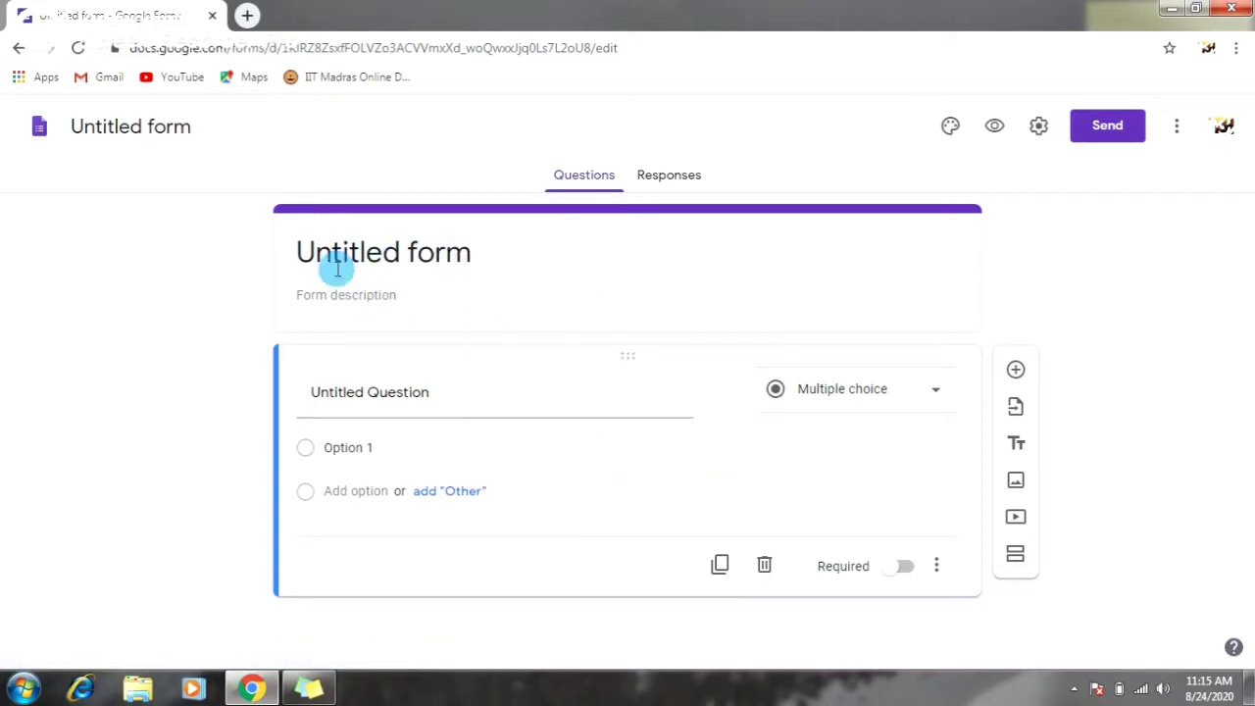
pyautogui.moveTo(376, 257); pyautogui.dragTo(477, 253)
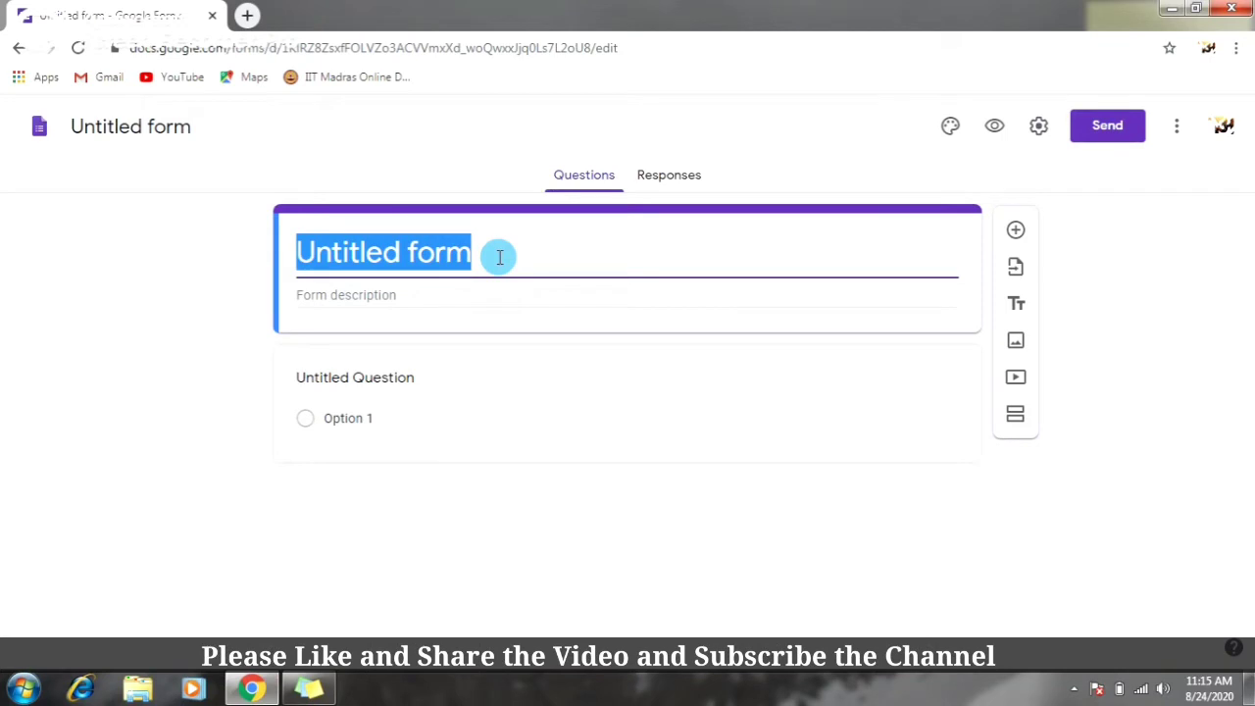
# - Type the form title 'Webinar Registration', clearing the mistyped 'Eve' first
pyautogui.write('E')
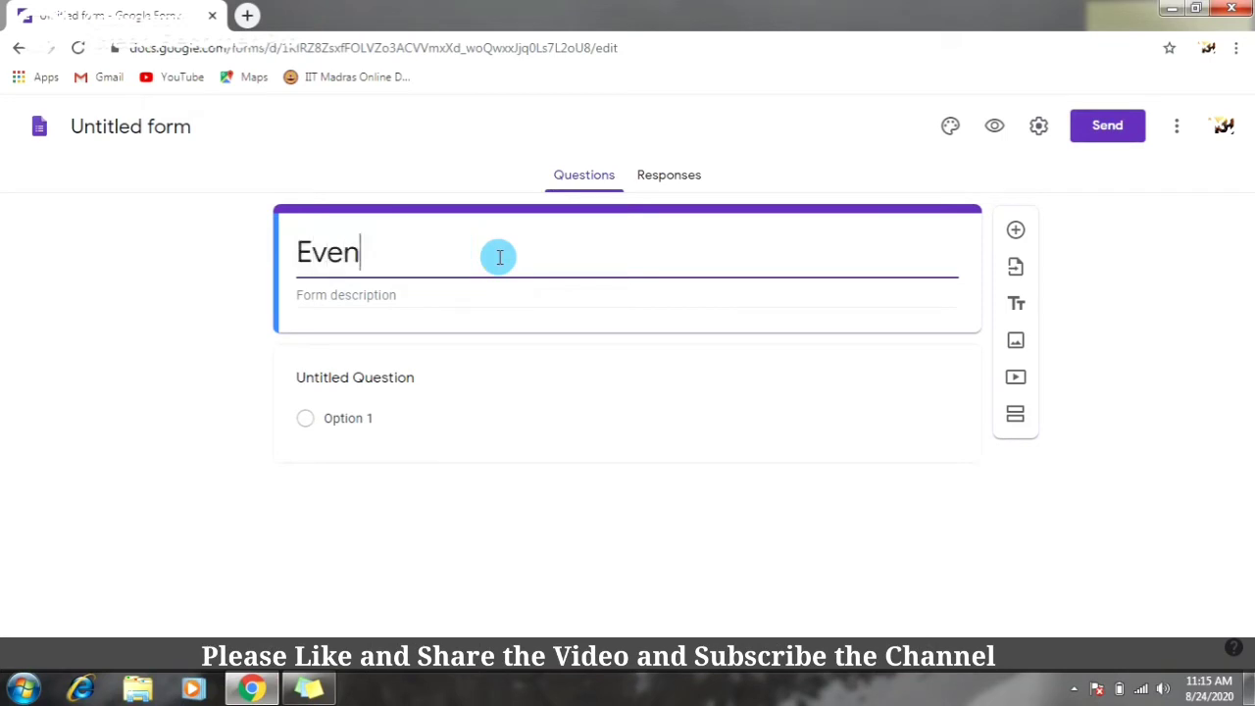
pyautogui.write('ve')
pyautogui.press('BackSpace')
pyautogui.press('BackSpace')
pyautogui.press('BackSpace')
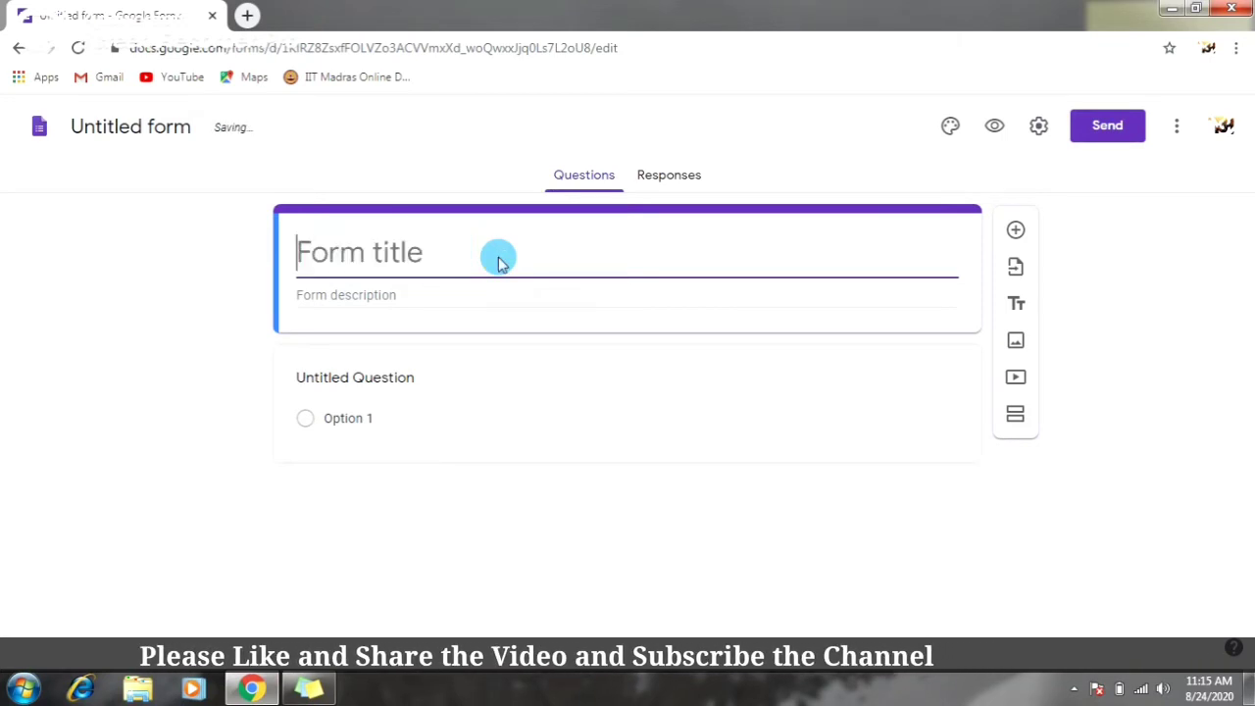
pyautogui.write('W')
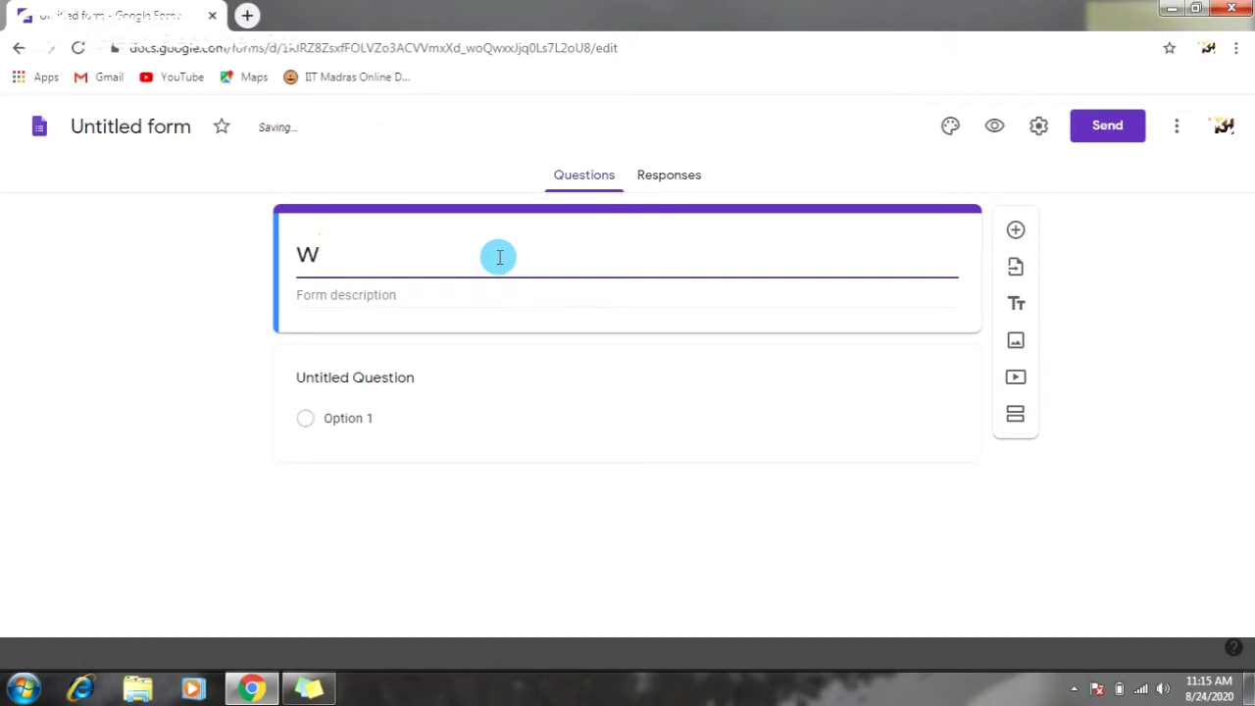
pyautogui.press('BackSpace')
pyautogui.write('Webin')
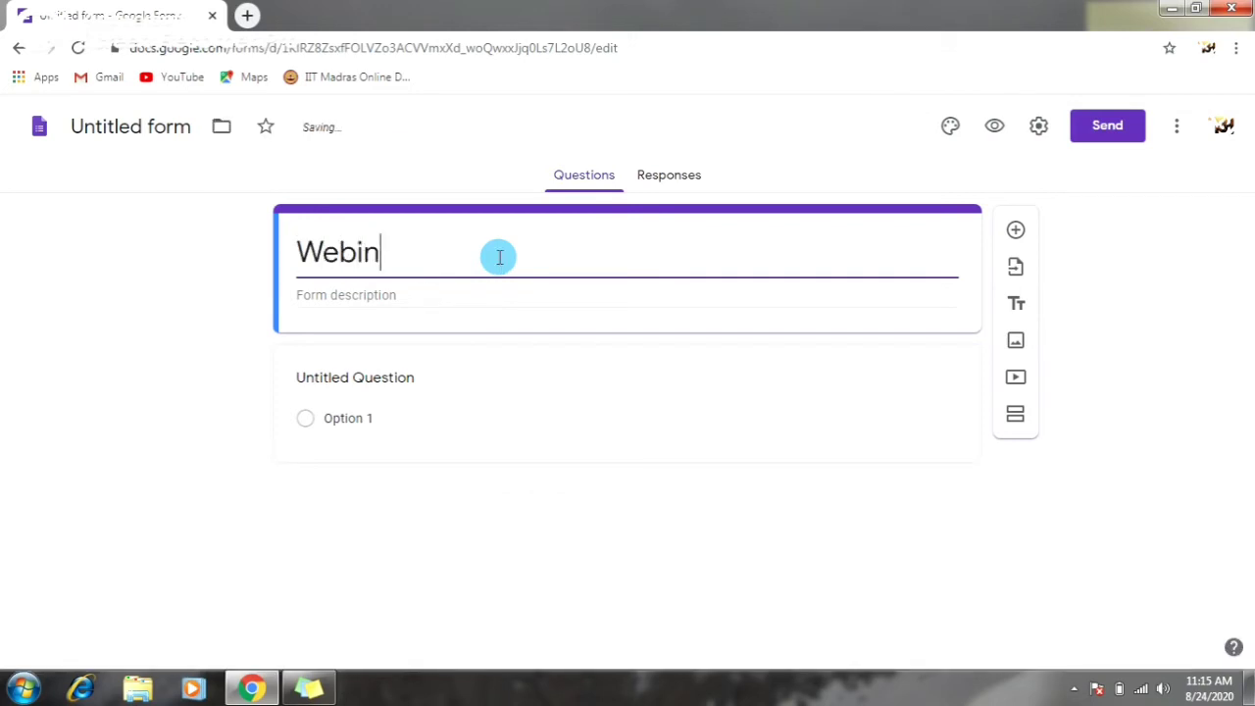
pyautogui.write('ar Registration')
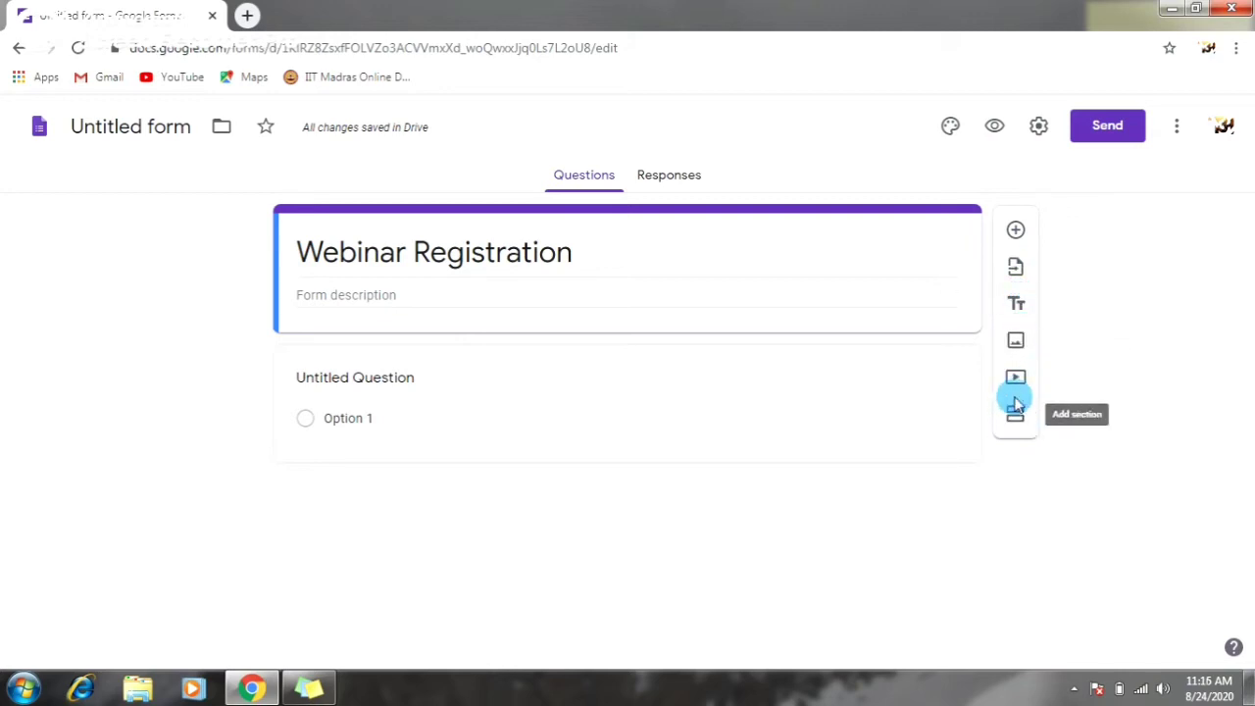
# - Add a required Short answer NAME question and begin an EMAIL ID question below it
pyautogui.click(1014, 232)
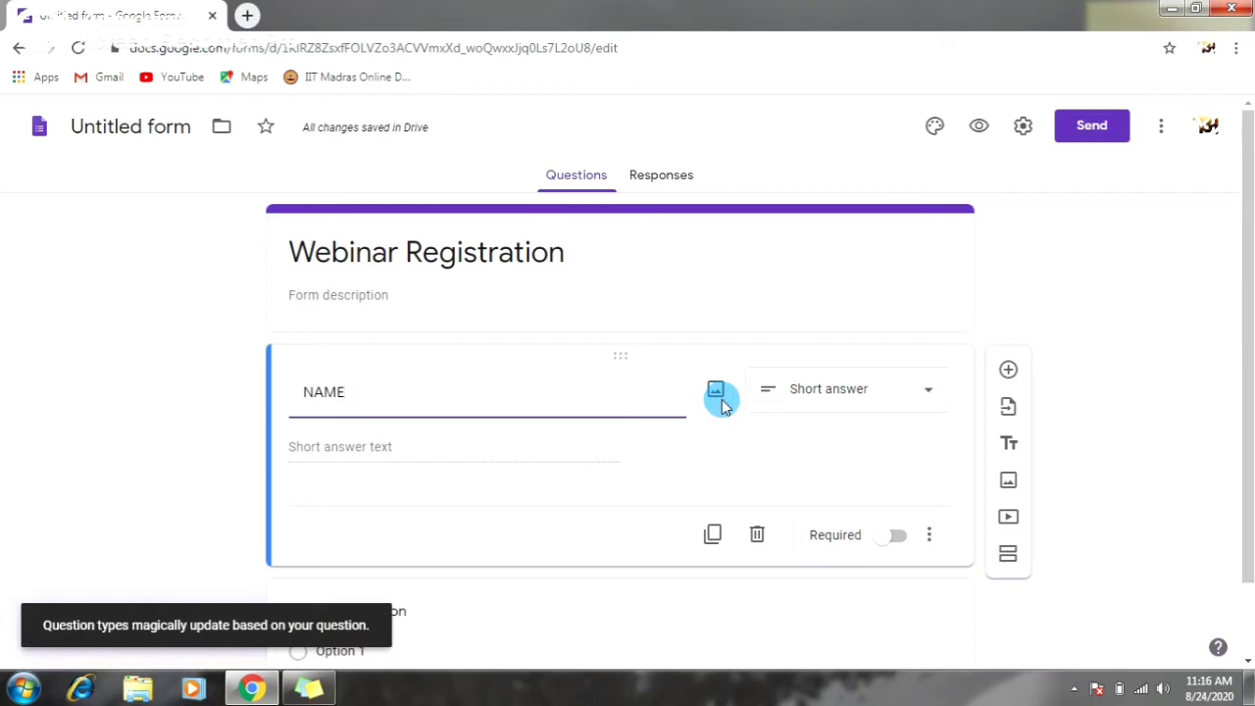
pyautogui.click(847, 400)
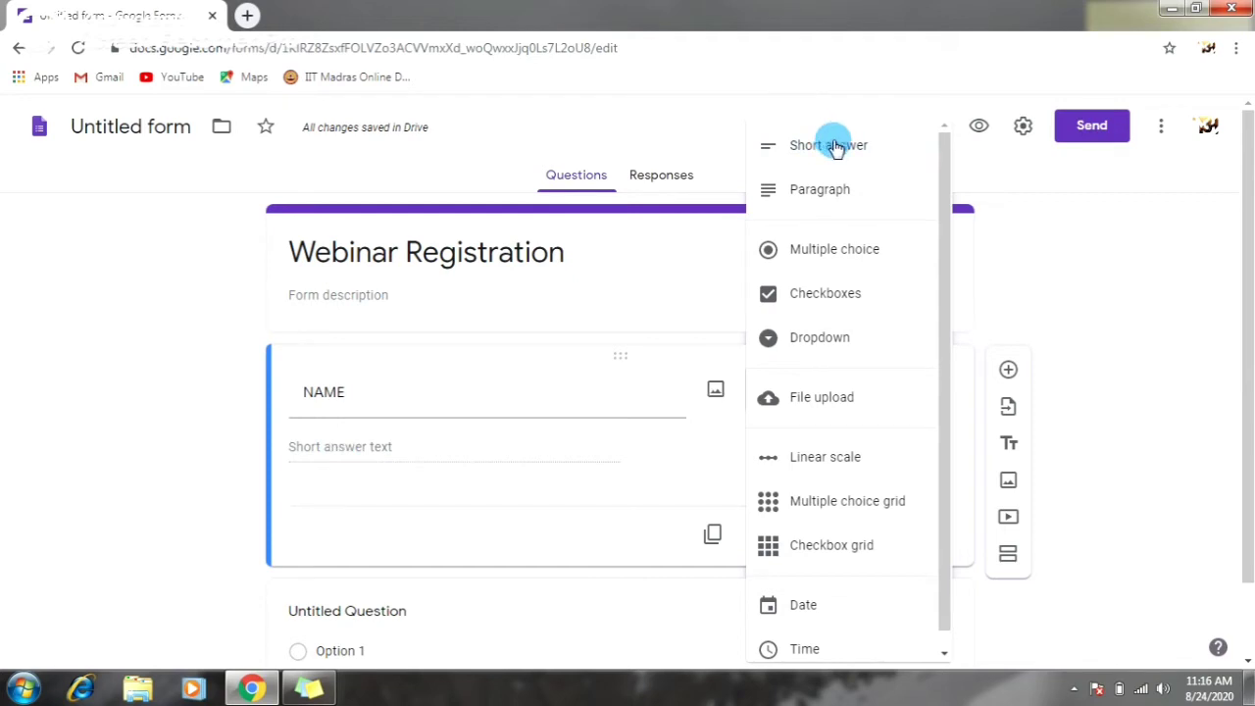
pyautogui.click(686, 428)
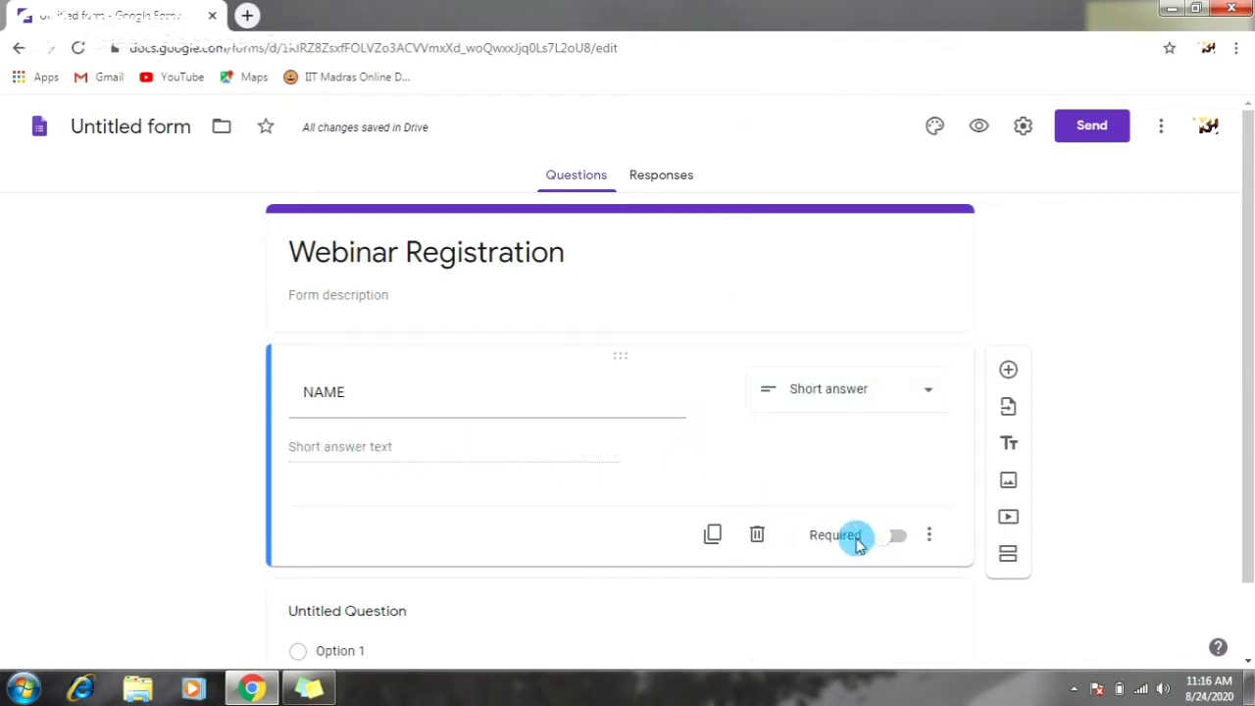
pyautogui.click(889, 539)
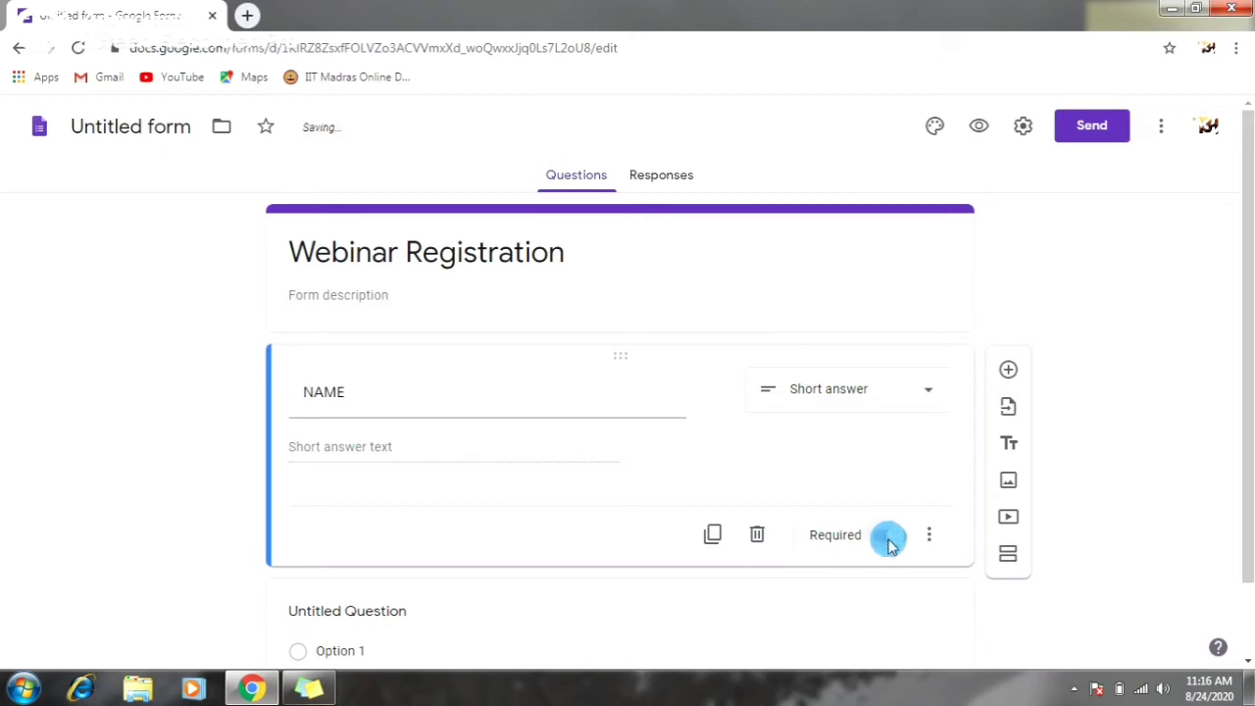
pyautogui.click(863, 477)
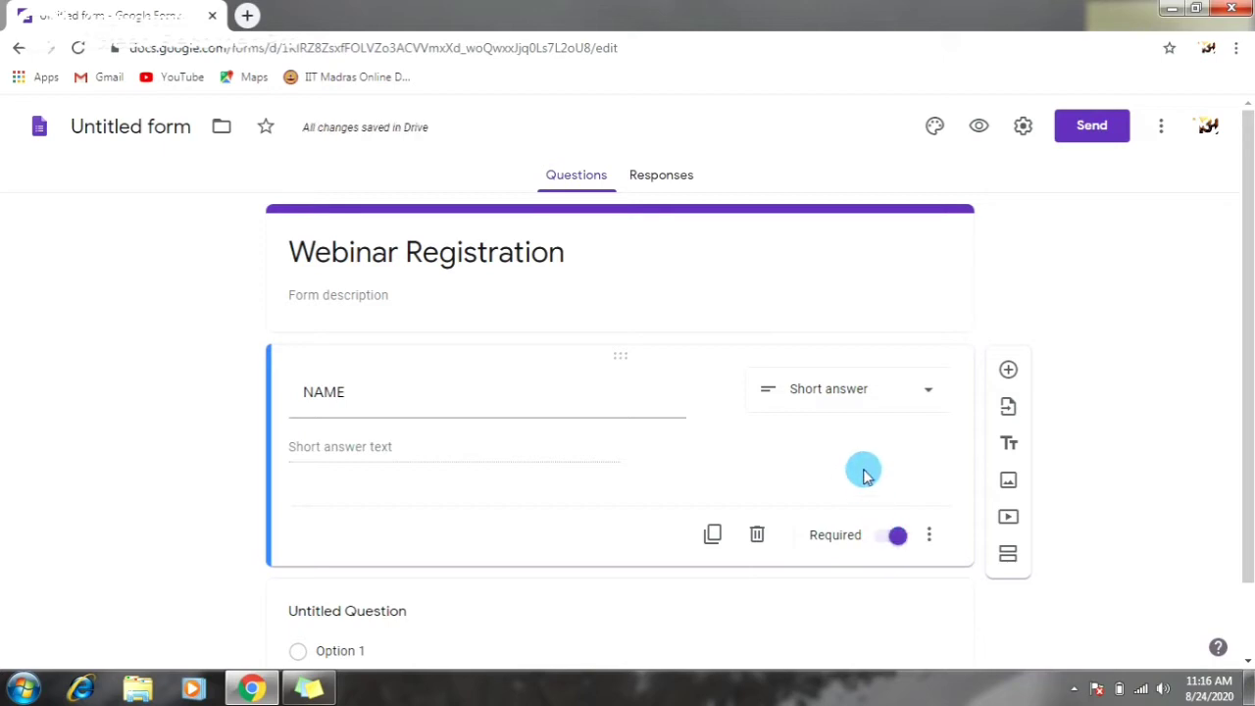
pyautogui.scroll(-1, 863, 477)
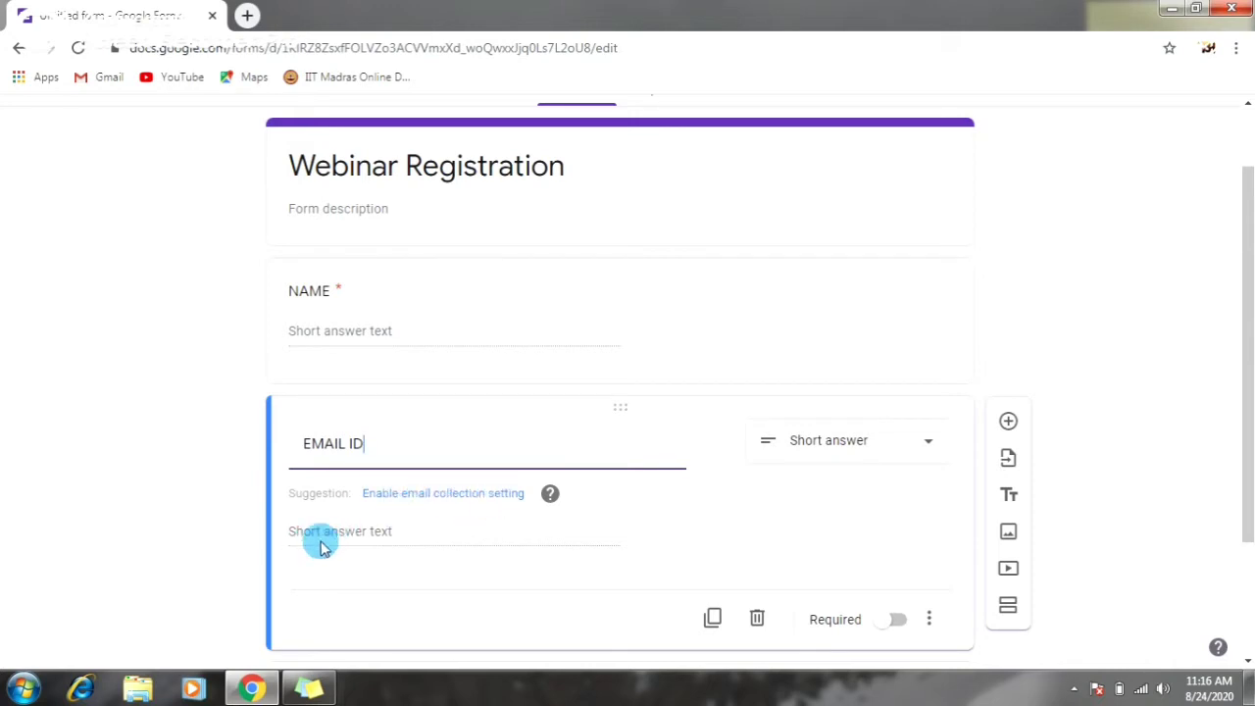
# - Make EMAIL ID required and add a new GENDER question beneath it
pyautogui.click(887, 626)
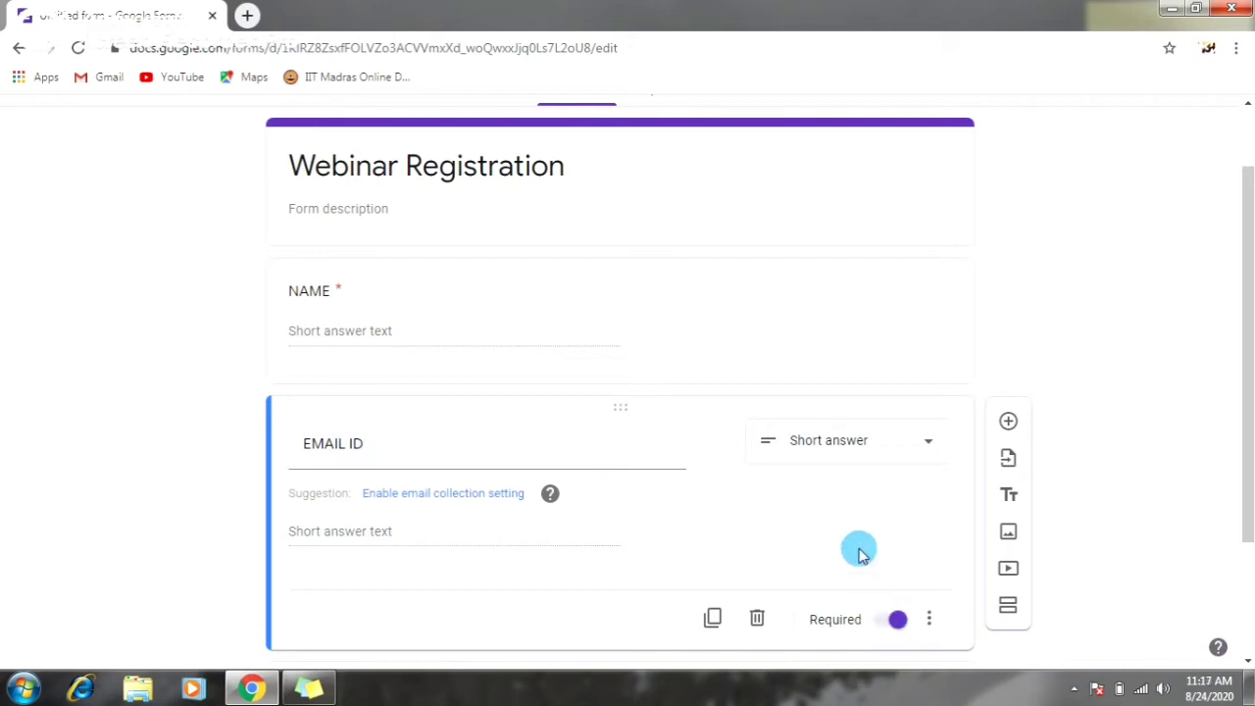
pyautogui.scroll(-1, 852, 534)
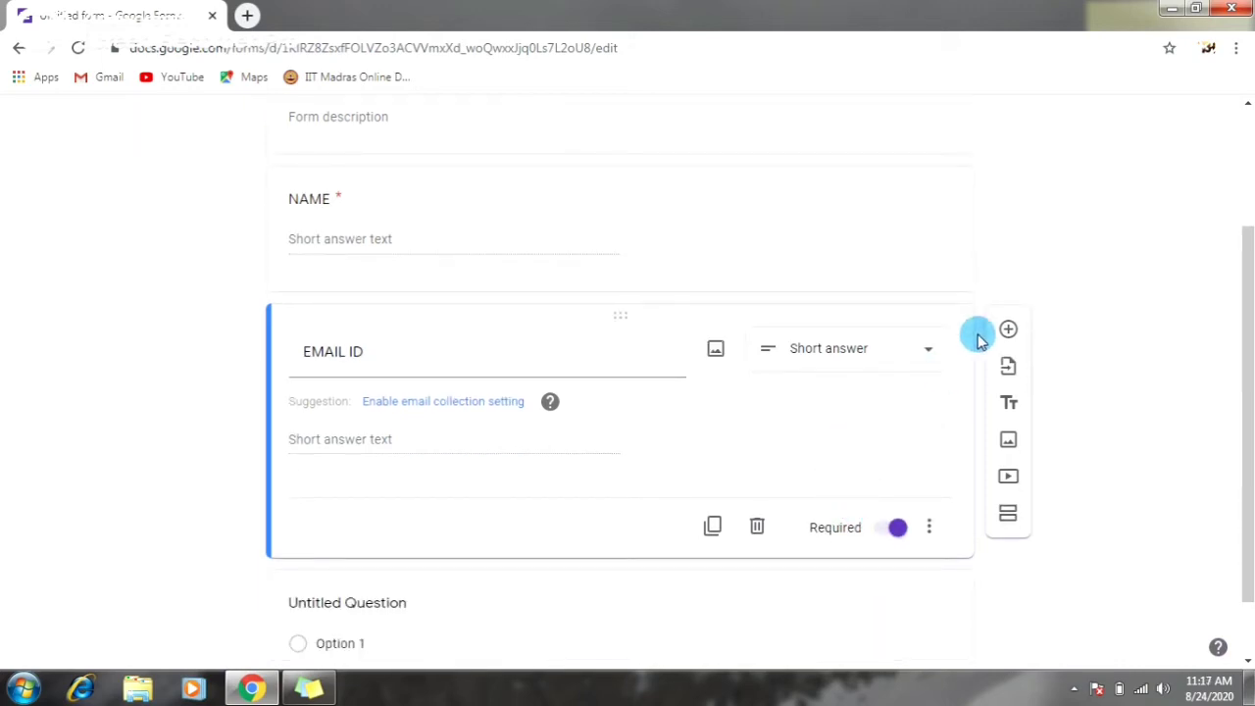
pyautogui.click(1007, 329)
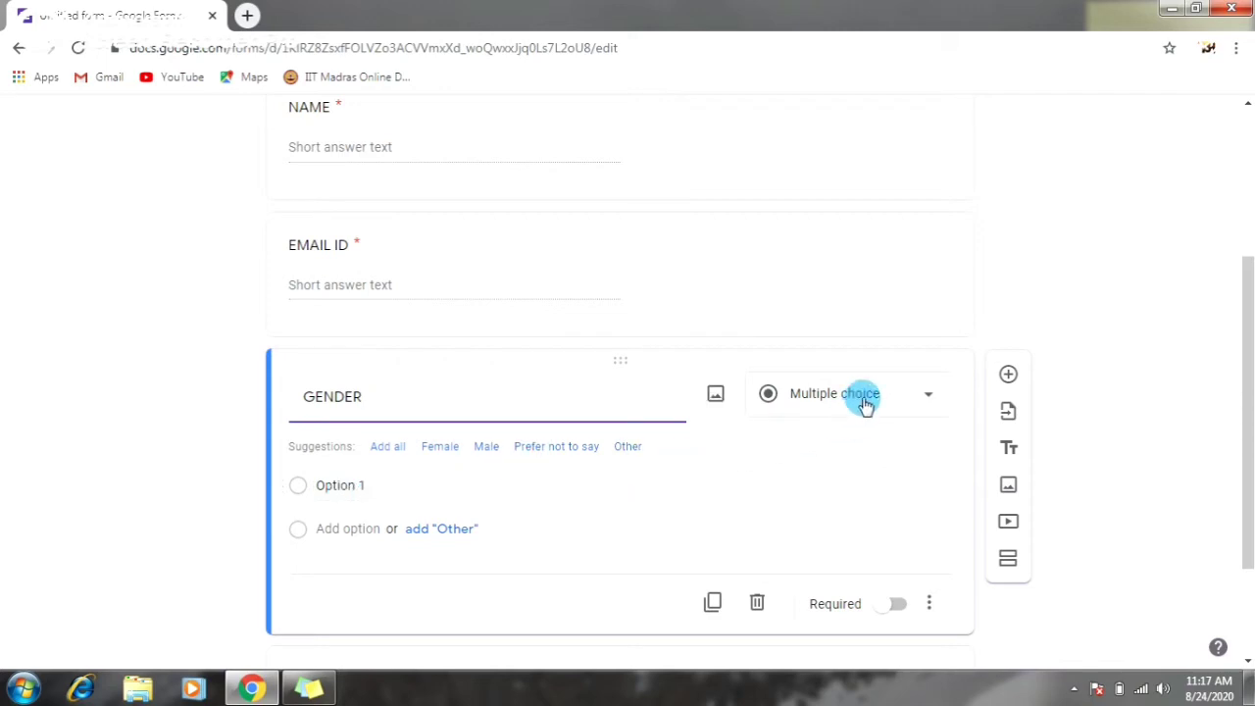
# - Enter the GENDER answer choices MALE, FEMALE and OTHER
pyautogui.click(379, 485)
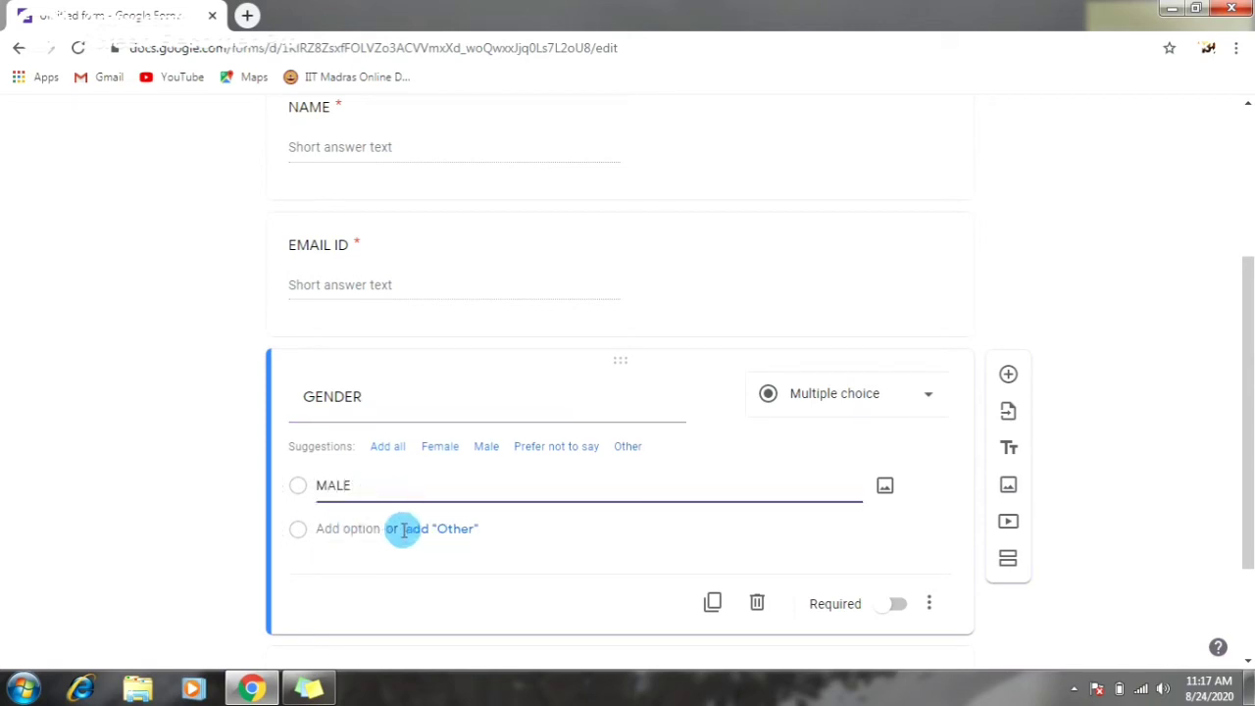
pyautogui.click(355, 528)
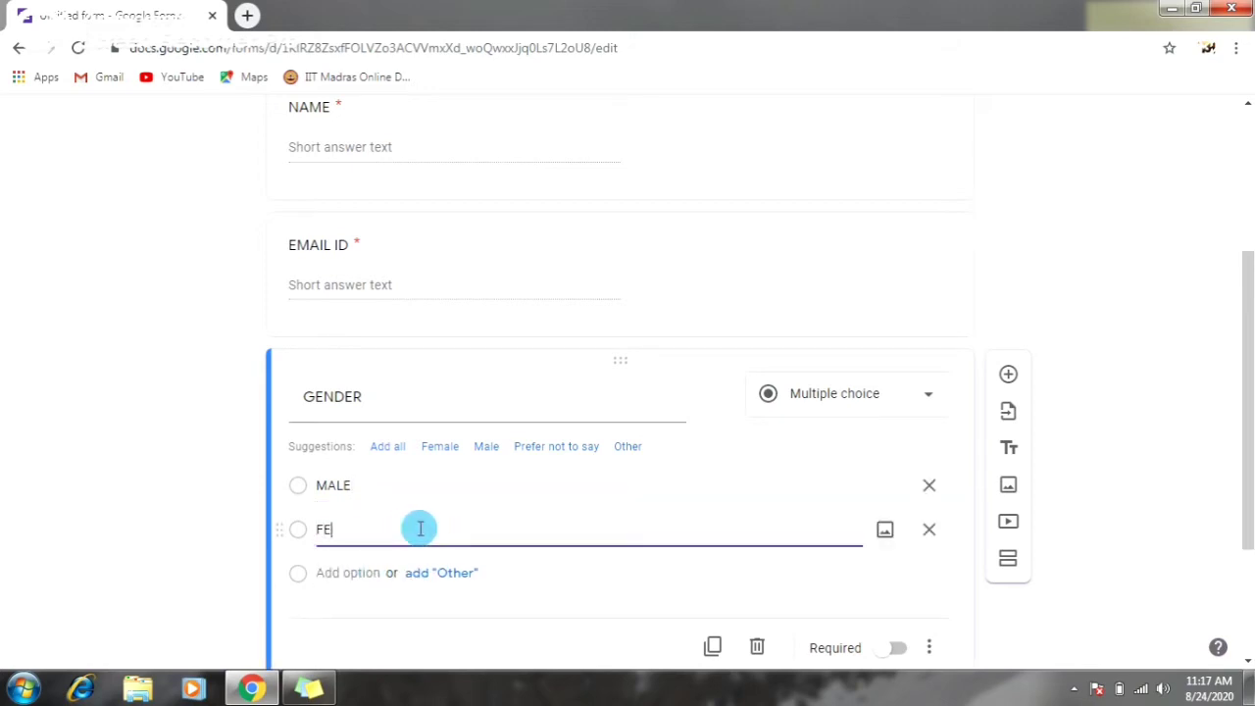
pyautogui.click(351, 573)
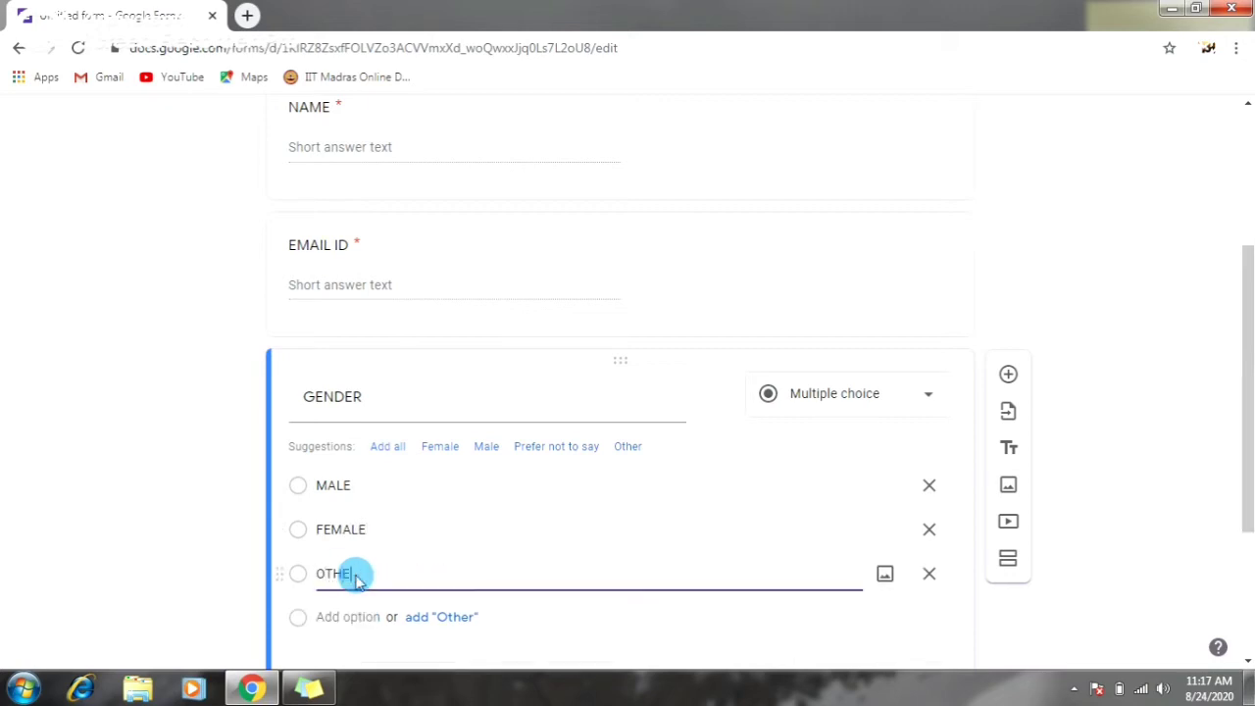
pyautogui.click(552, 601)
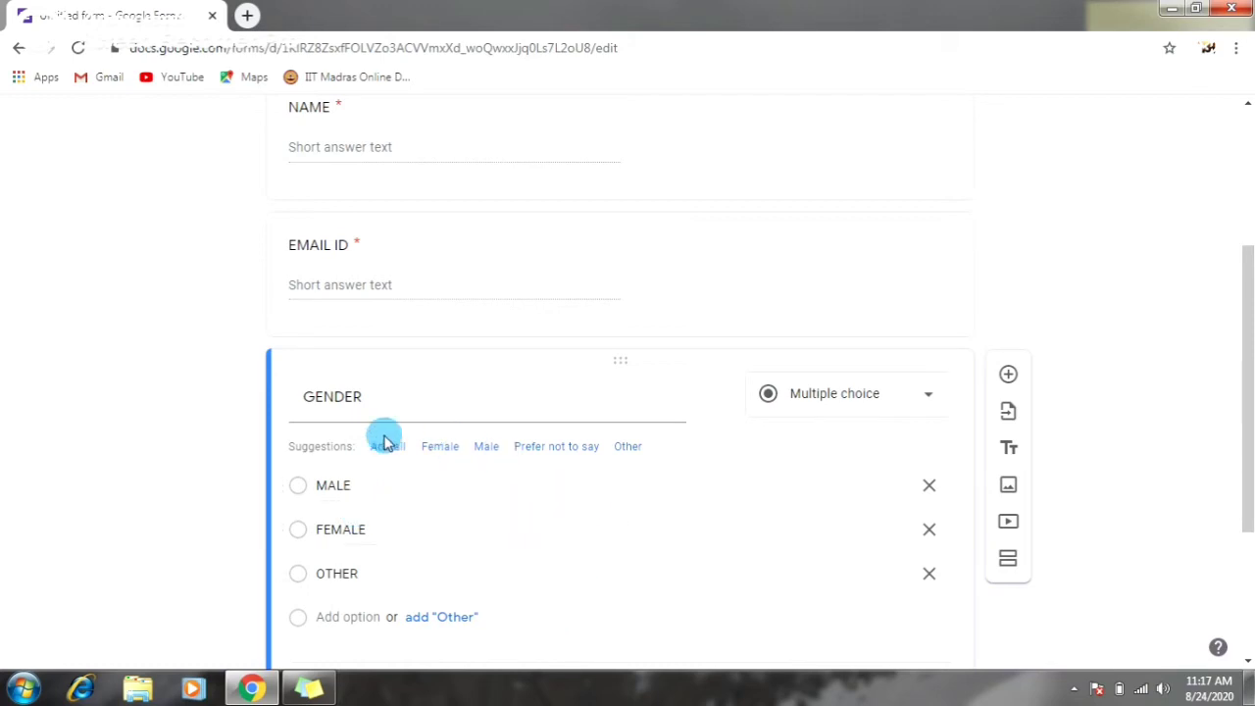
# - Mark the GENDER question as required
pyautogui.scroll(-2, 503, 493)
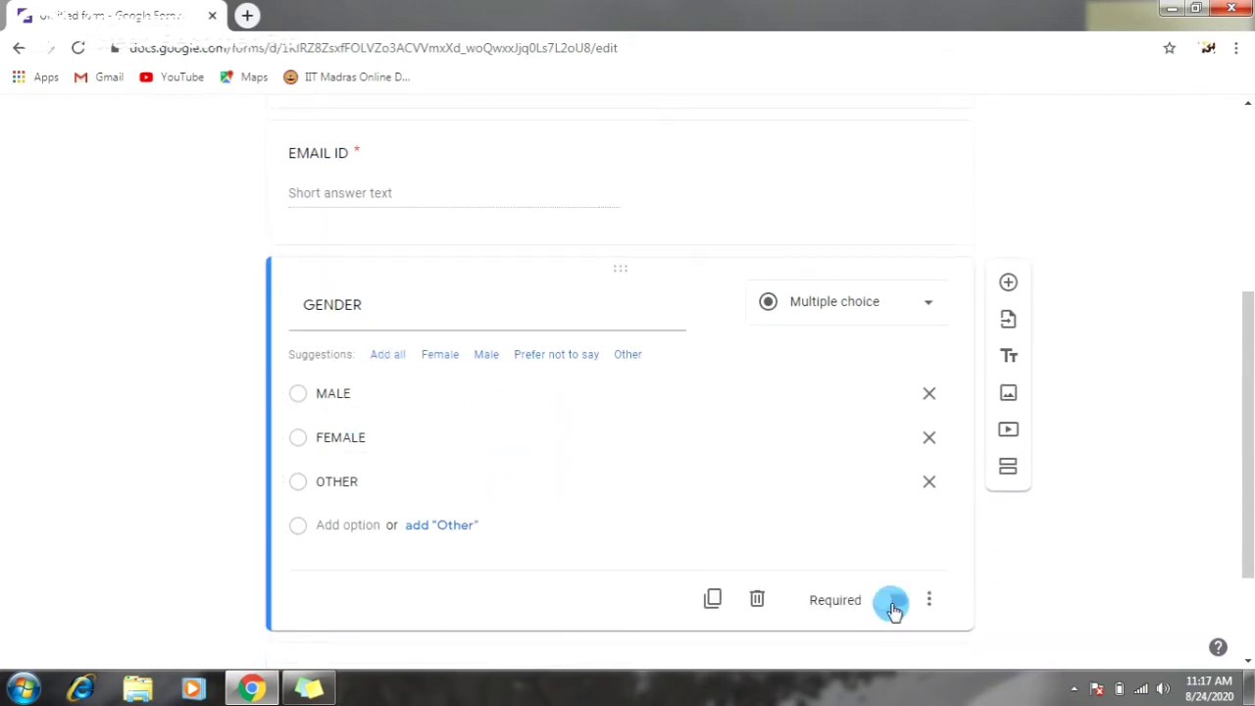
pyautogui.click(891, 606)
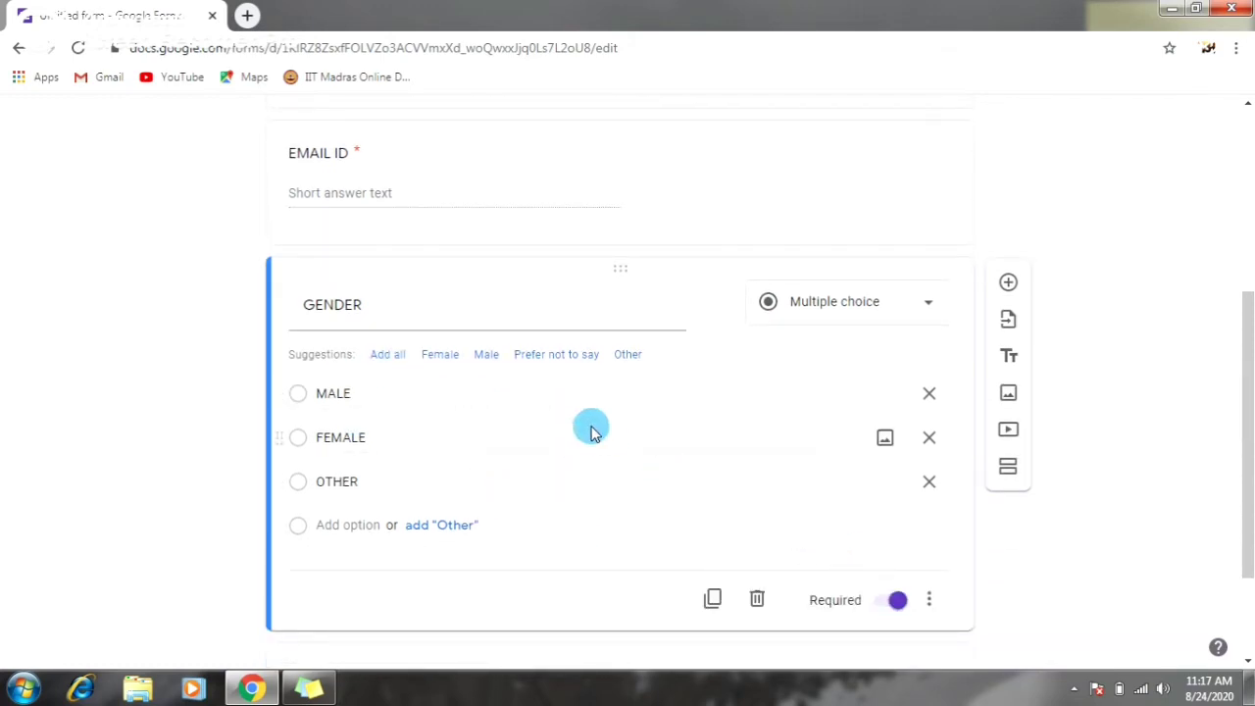
pyautogui.scroll(2, 490, 323)
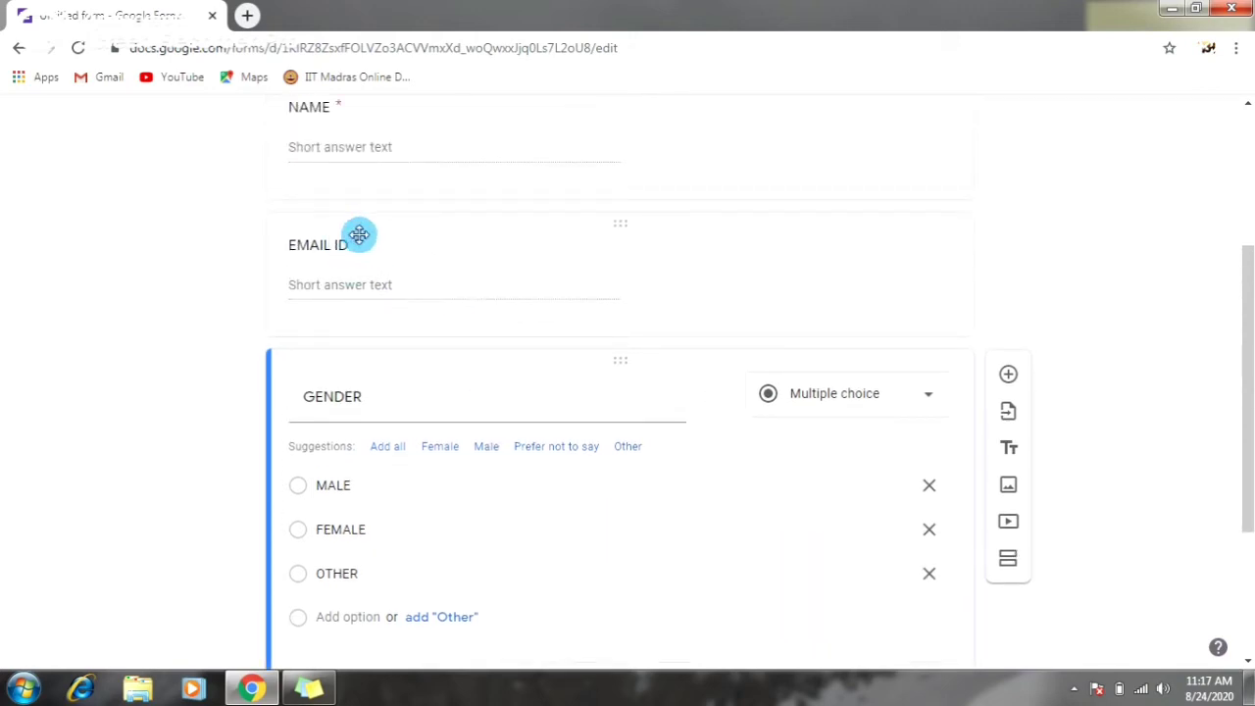
pyautogui.scroll(2, 350, 157)
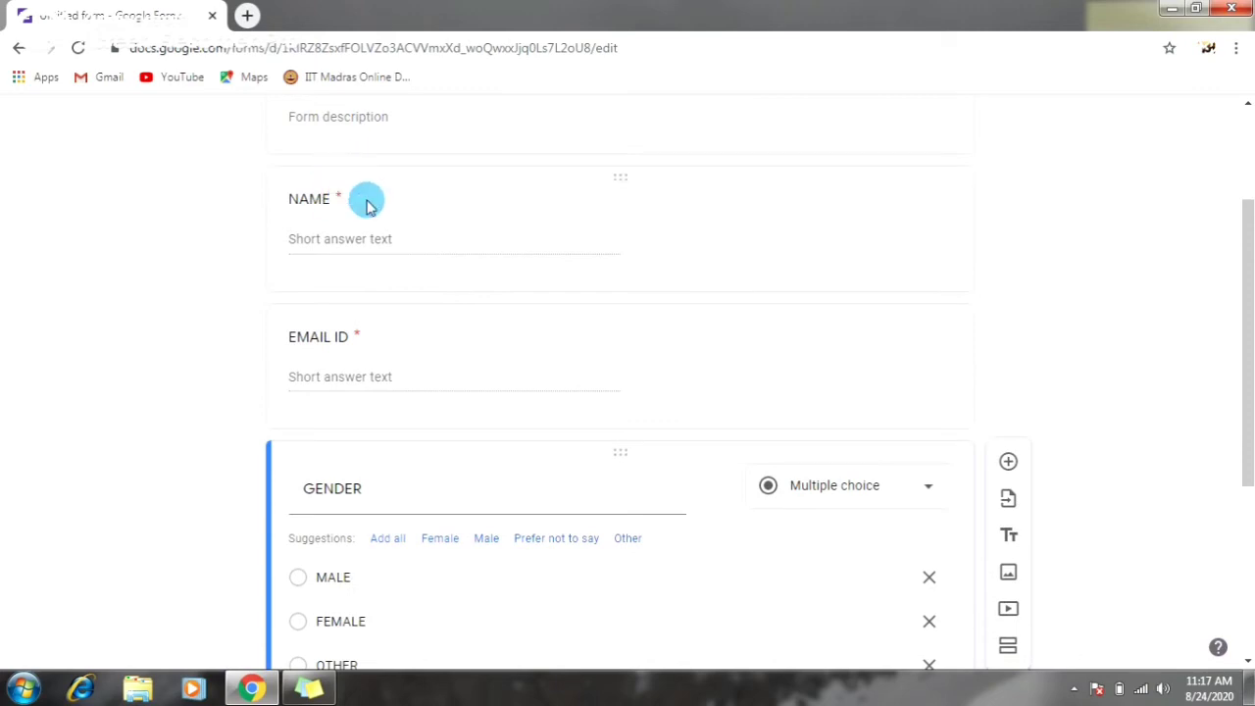
pyautogui.scroll(-3, 490, 279)
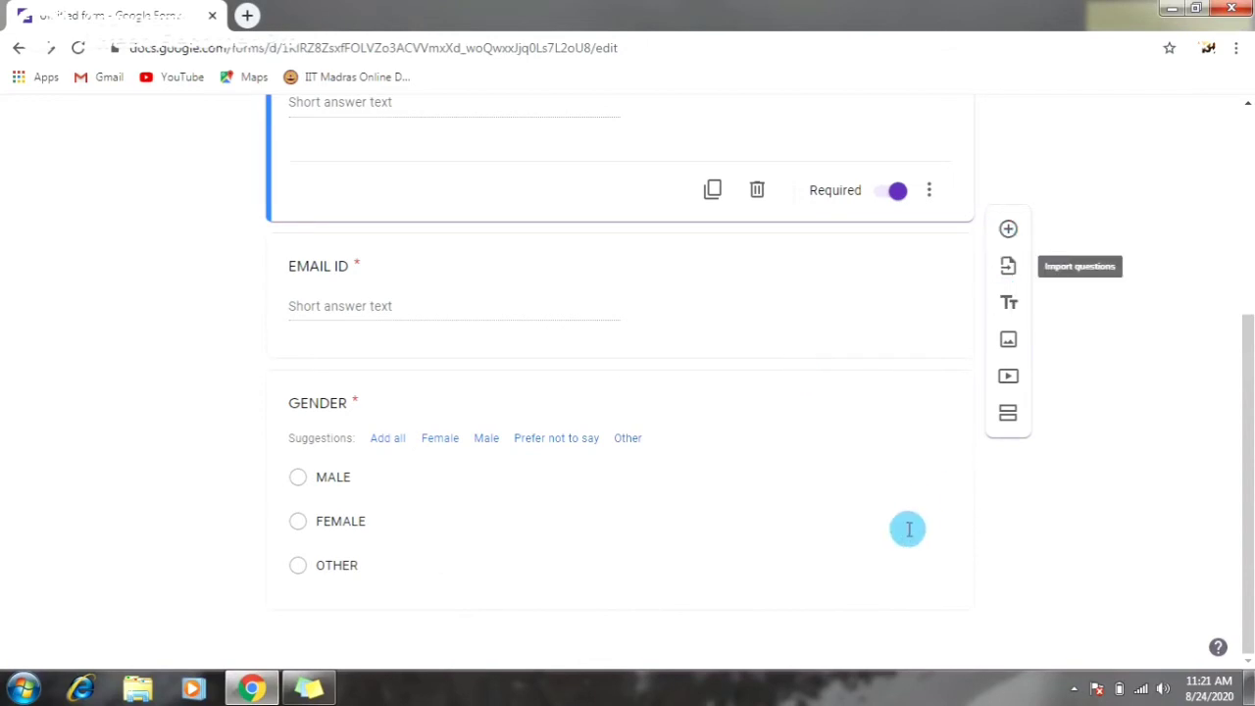
pyautogui.scroll(-1, 973, 414)
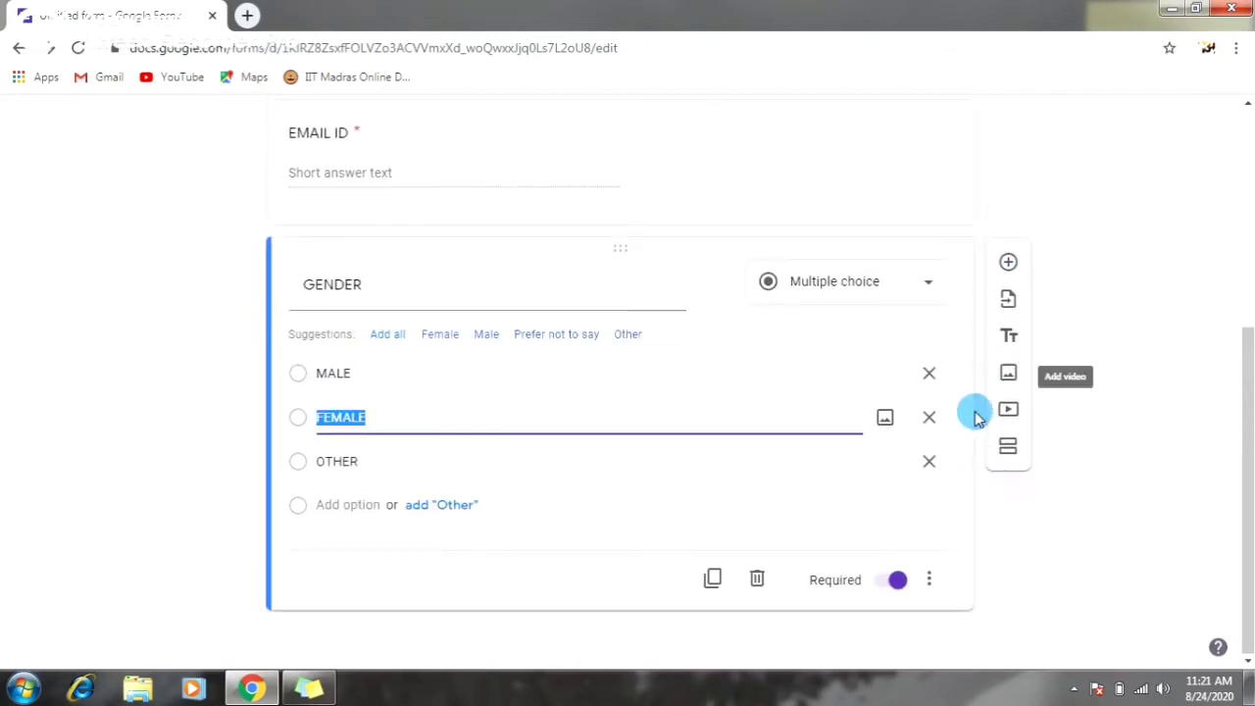
# - Add an AADHAR CARD question below GENDER, keeping its type as Short answer
pyautogui.click(964, 504)
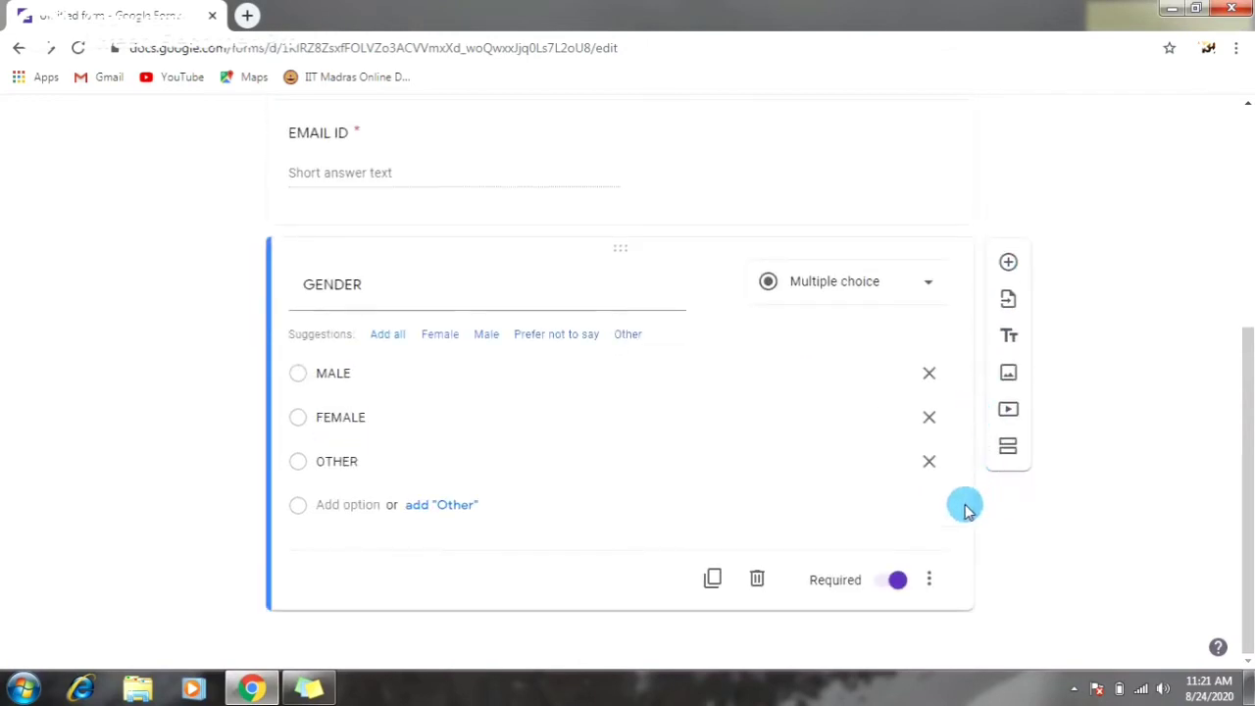
pyautogui.click(1019, 276)
pyautogui.write('AADHA')
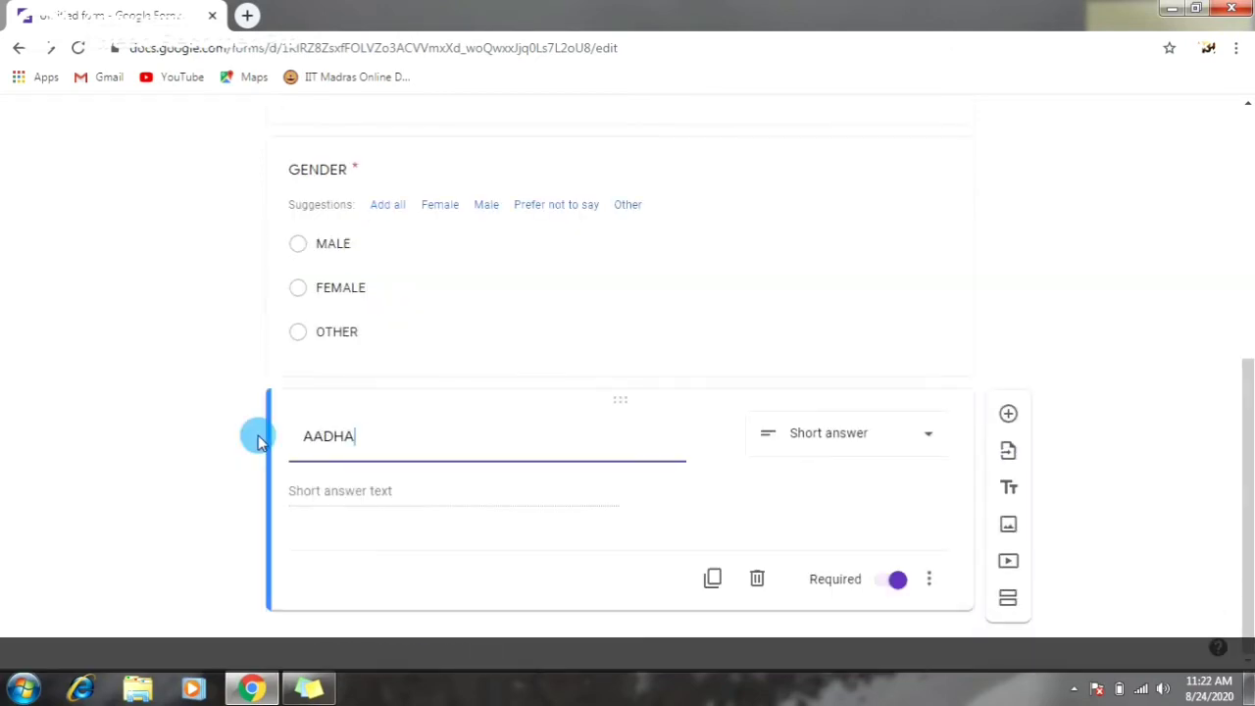
pyautogui.write('R CARD')
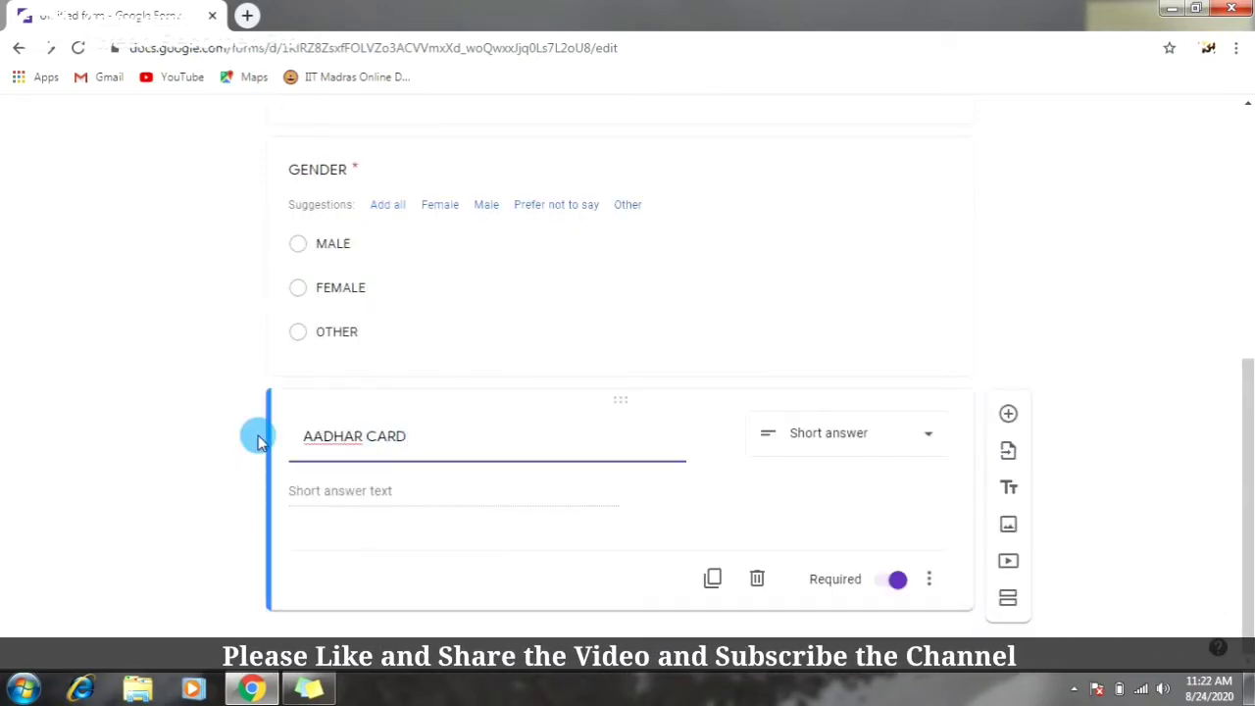
pyautogui.click(524, 480)
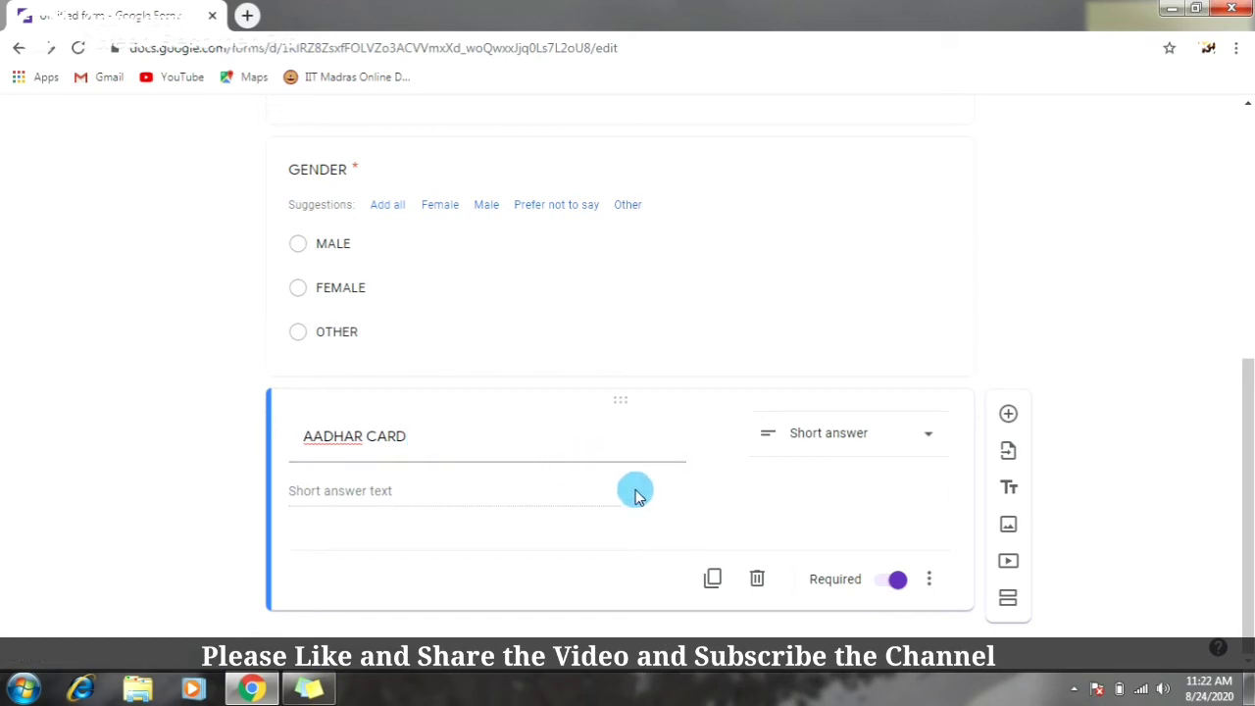
pyautogui.click(838, 448)
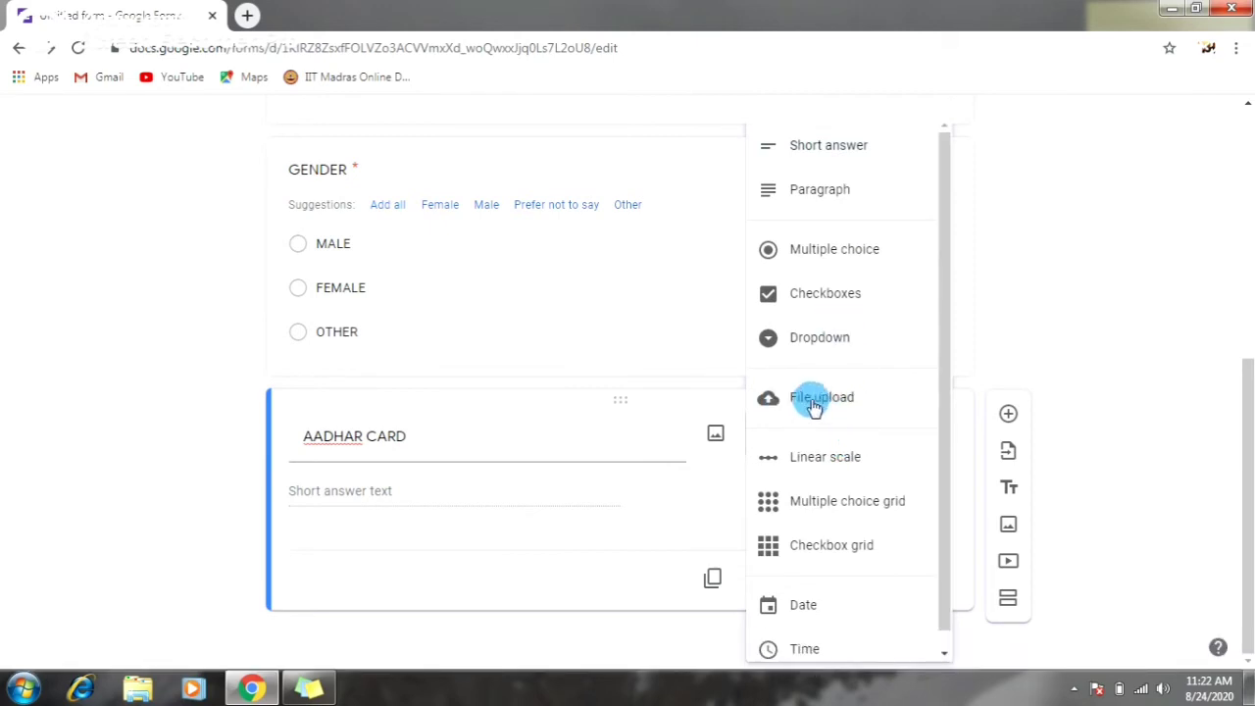
pyautogui.scroll(-1, 872, 540)
pyautogui.click(710, 492)
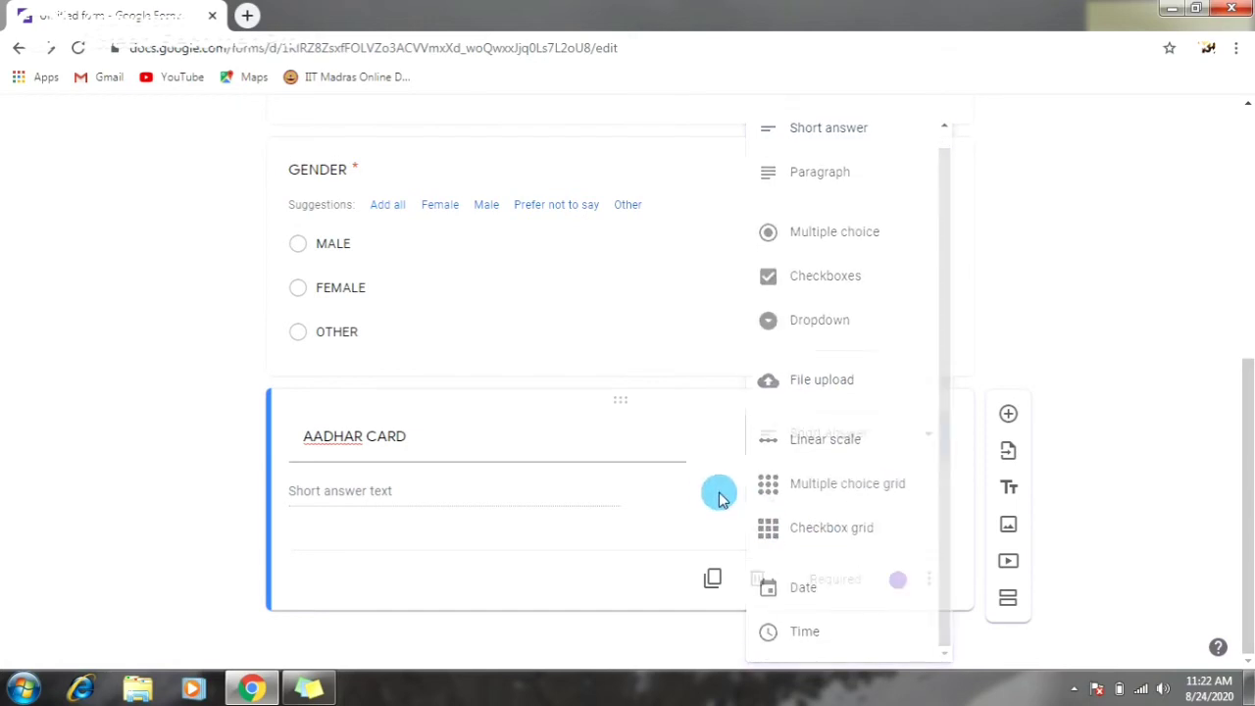
pyautogui.scroll(5, 792, 471)
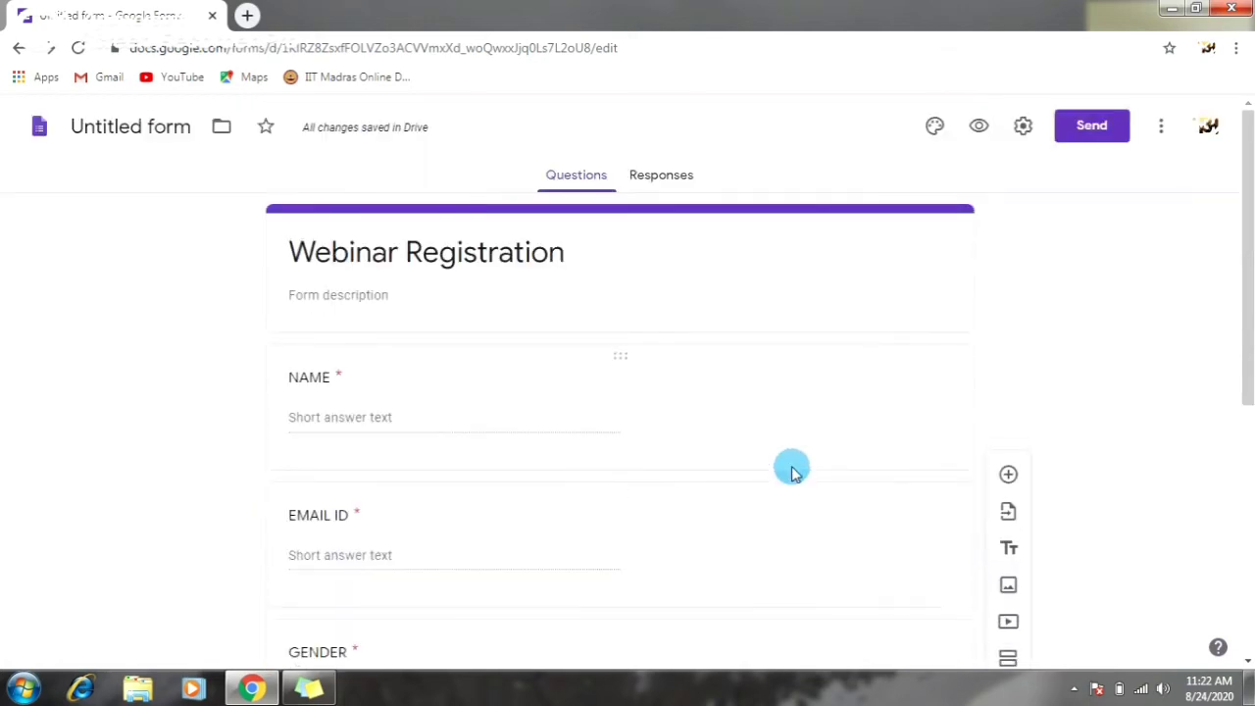
pyautogui.click(663, 182)
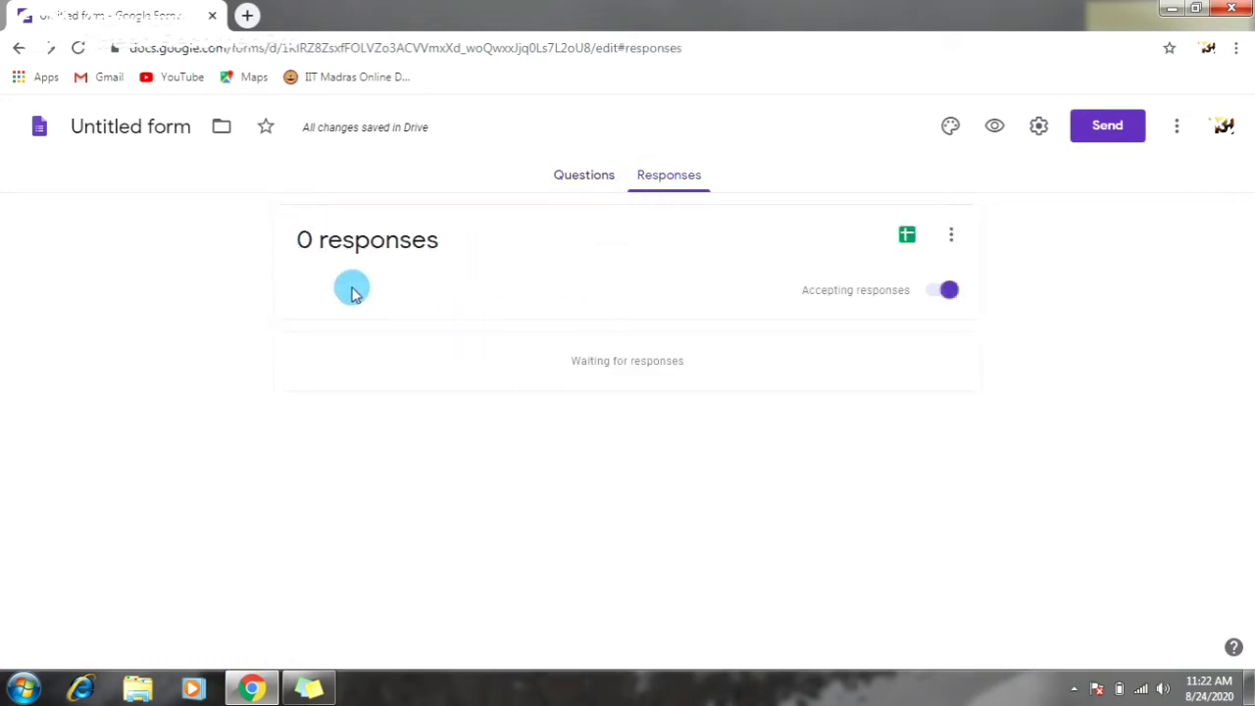
pyautogui.click(584, 174)
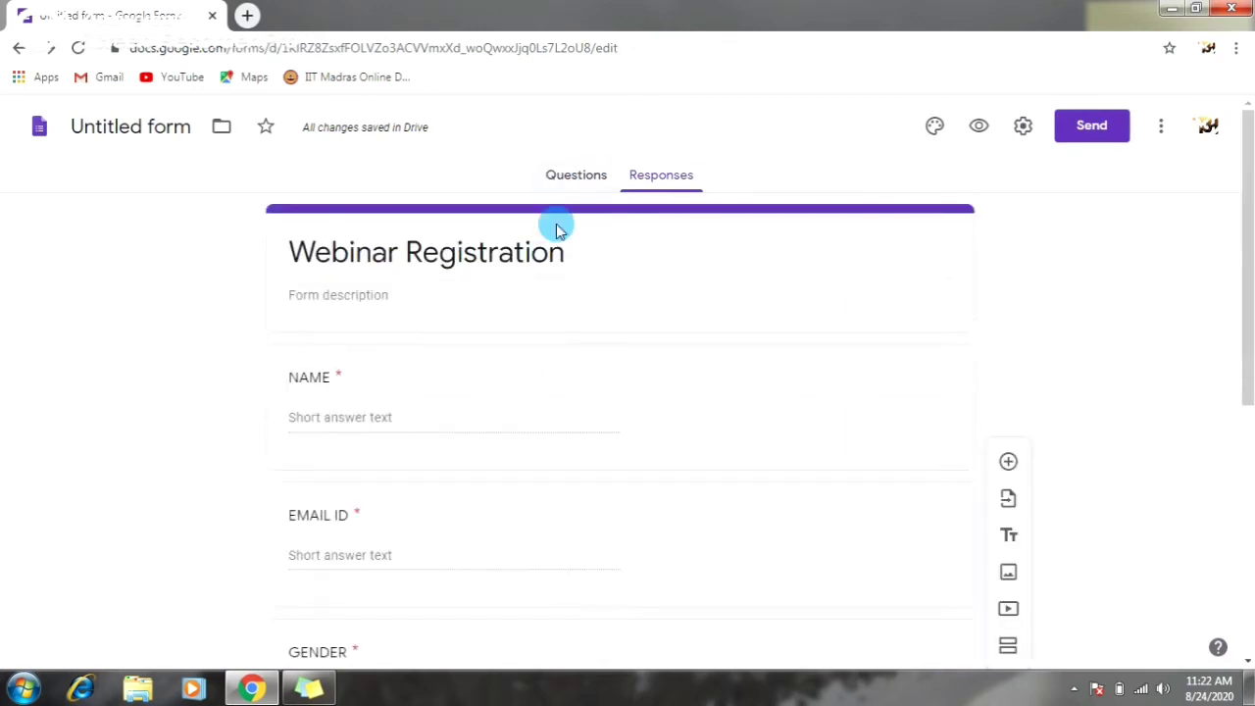
pyautogui.scroll(-2, 451, 470)
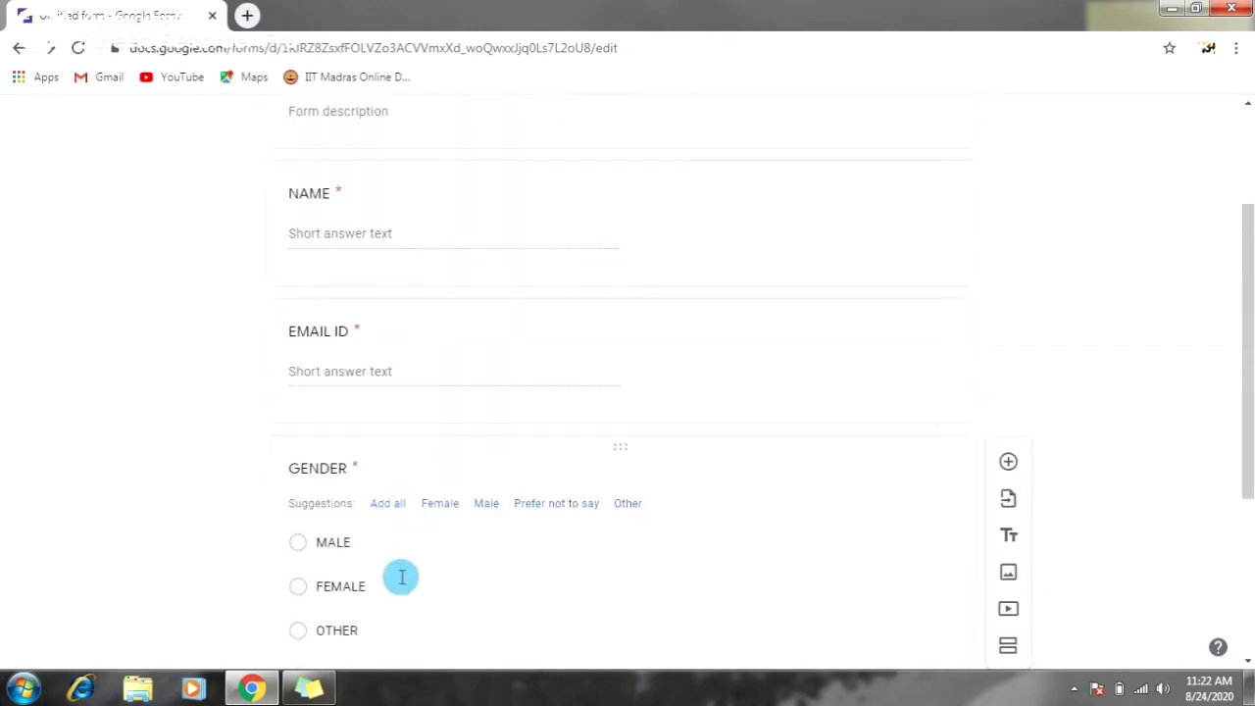
pyautogui.scroll(2, 627, 411)
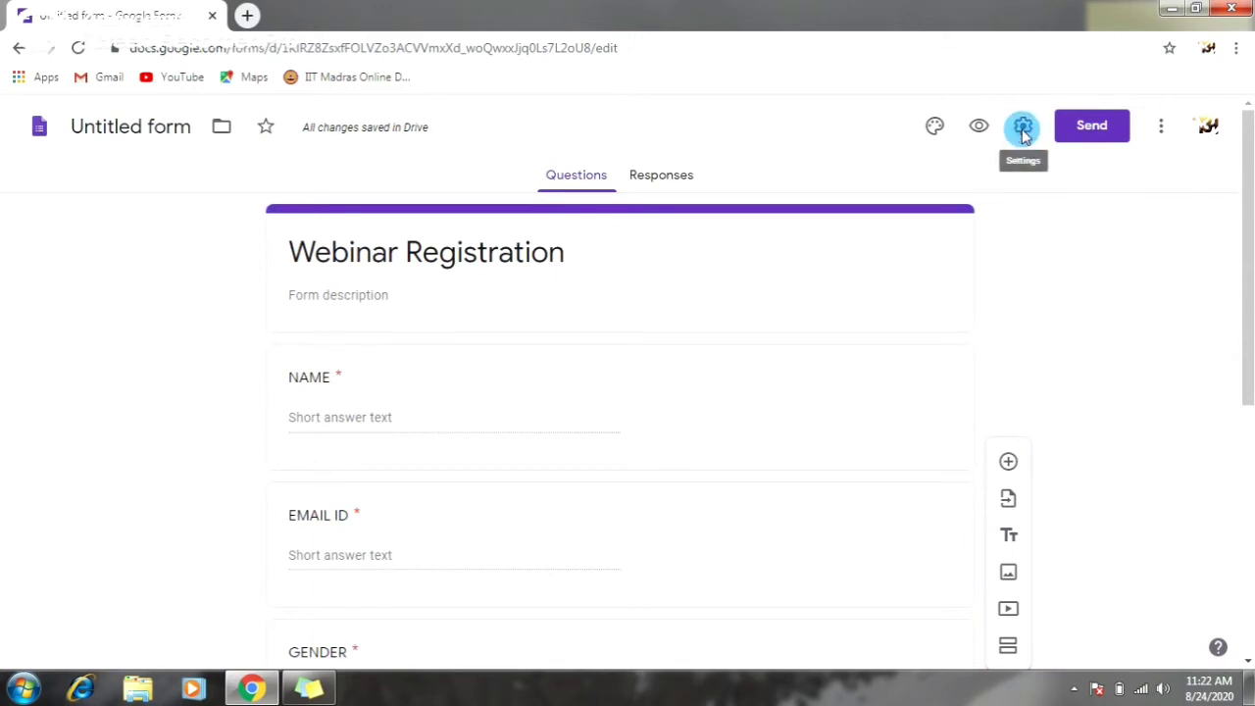
# - Limit the form to 1 response, turn on Make this a quiz, and save the settings
pyautogui.click(1022, 130)
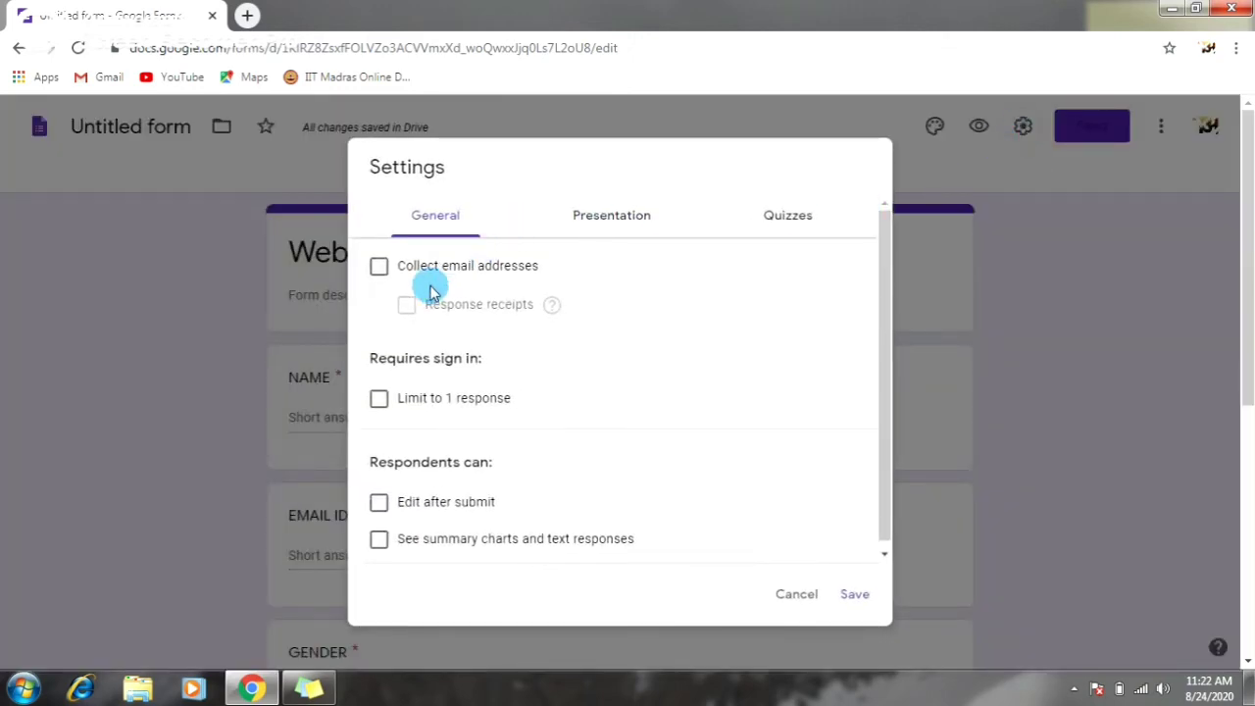
pyautogui.click(379, 400)
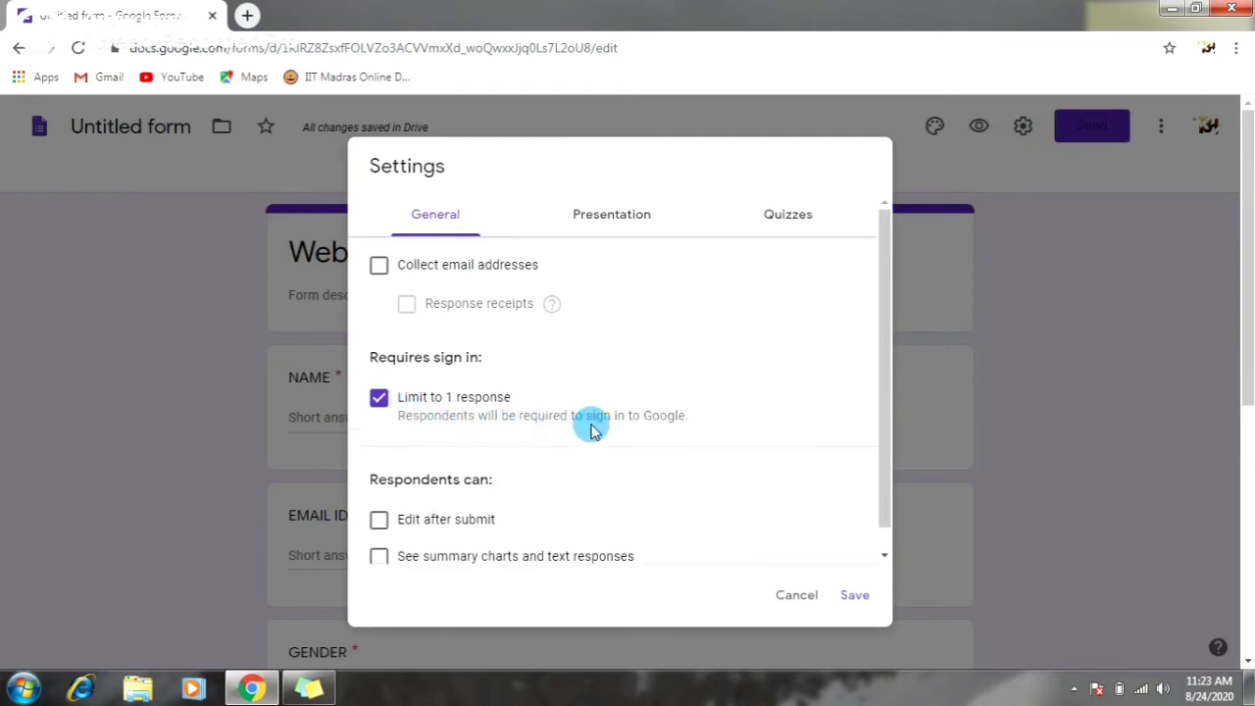
pyautogui.click(773, 217)
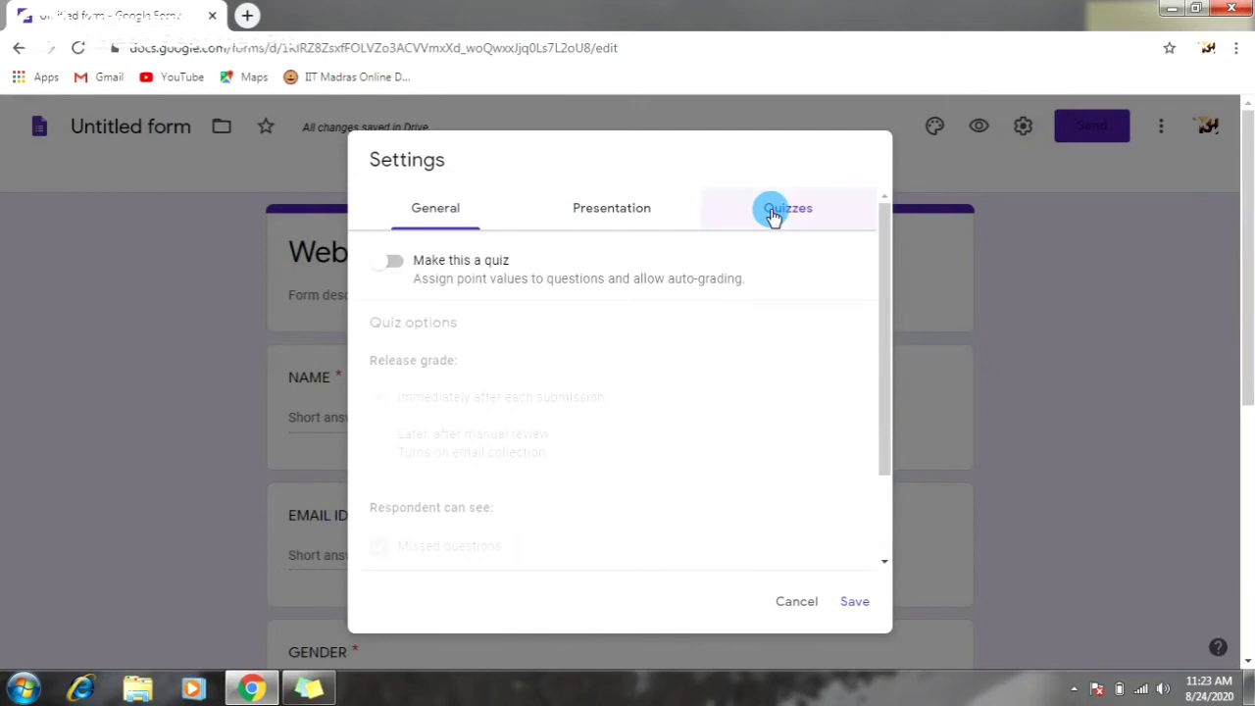
pyautogui.click(395, 262)
pyautogui.scroll(-1, 461, 505)
pyautogui.click(850, 602)
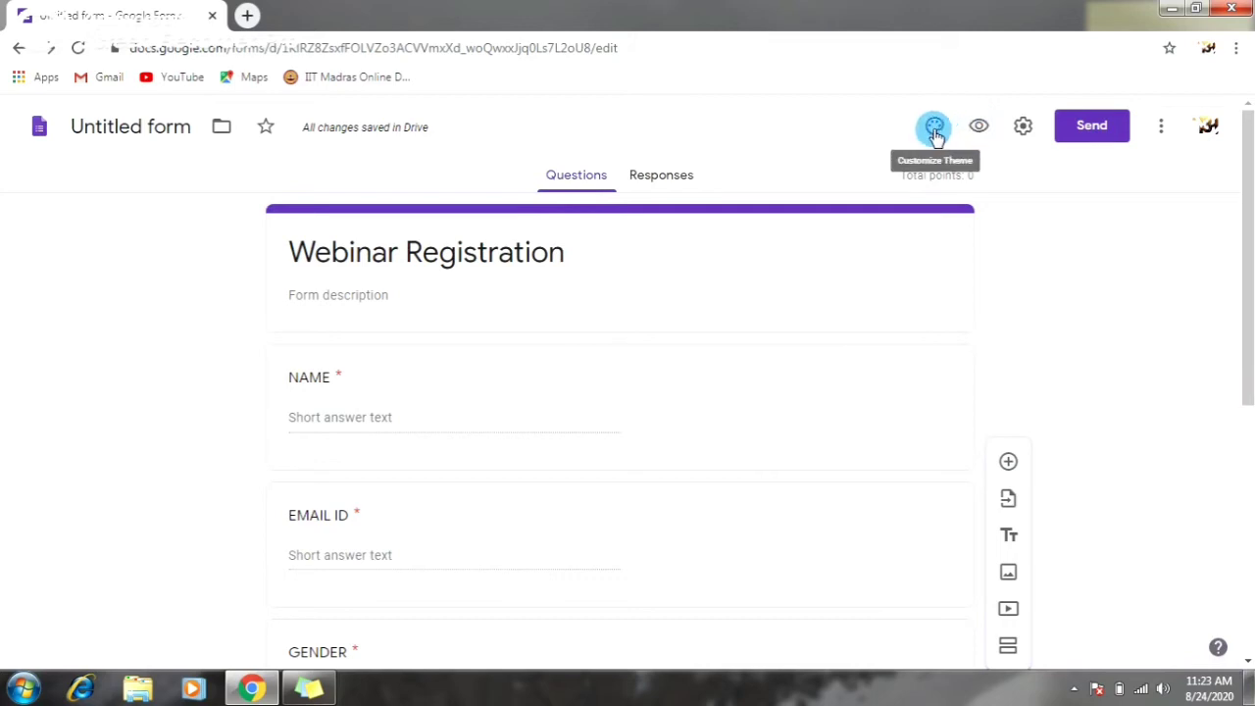
# - Insert the open book with heart-shaped pages as the form's header image
pyautogui.click(936, 136)
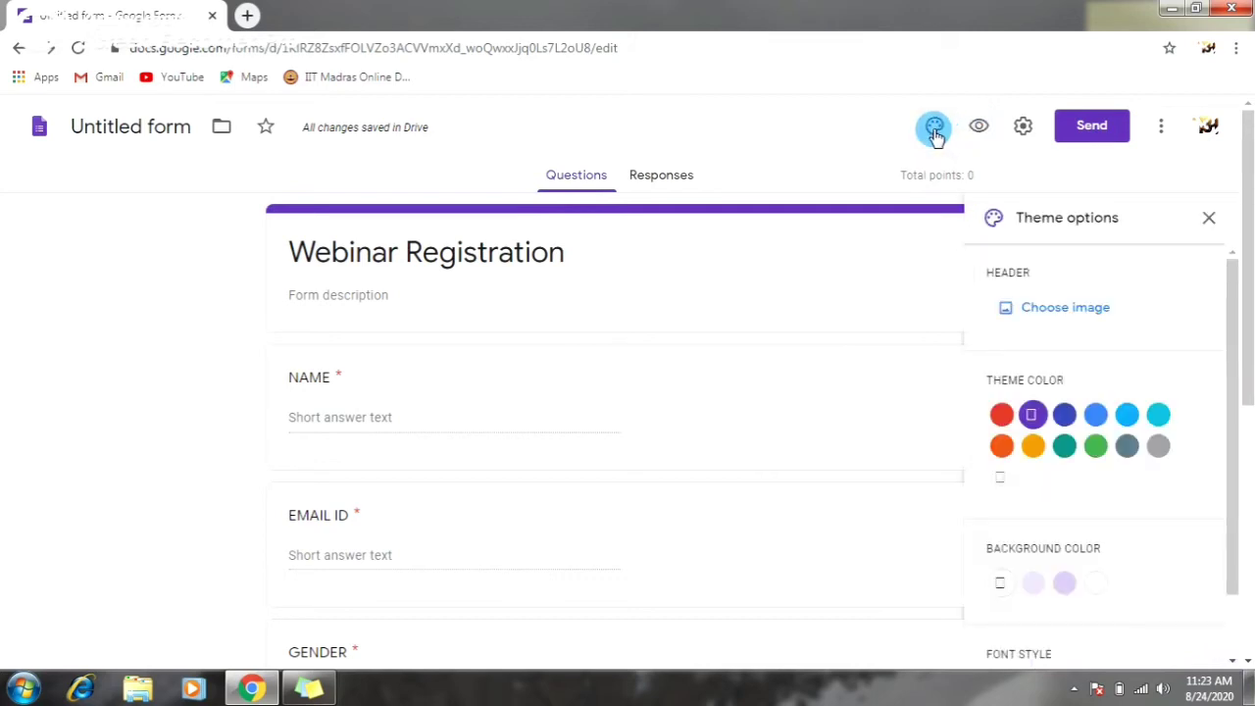
pyautogui.click(1056, 308)
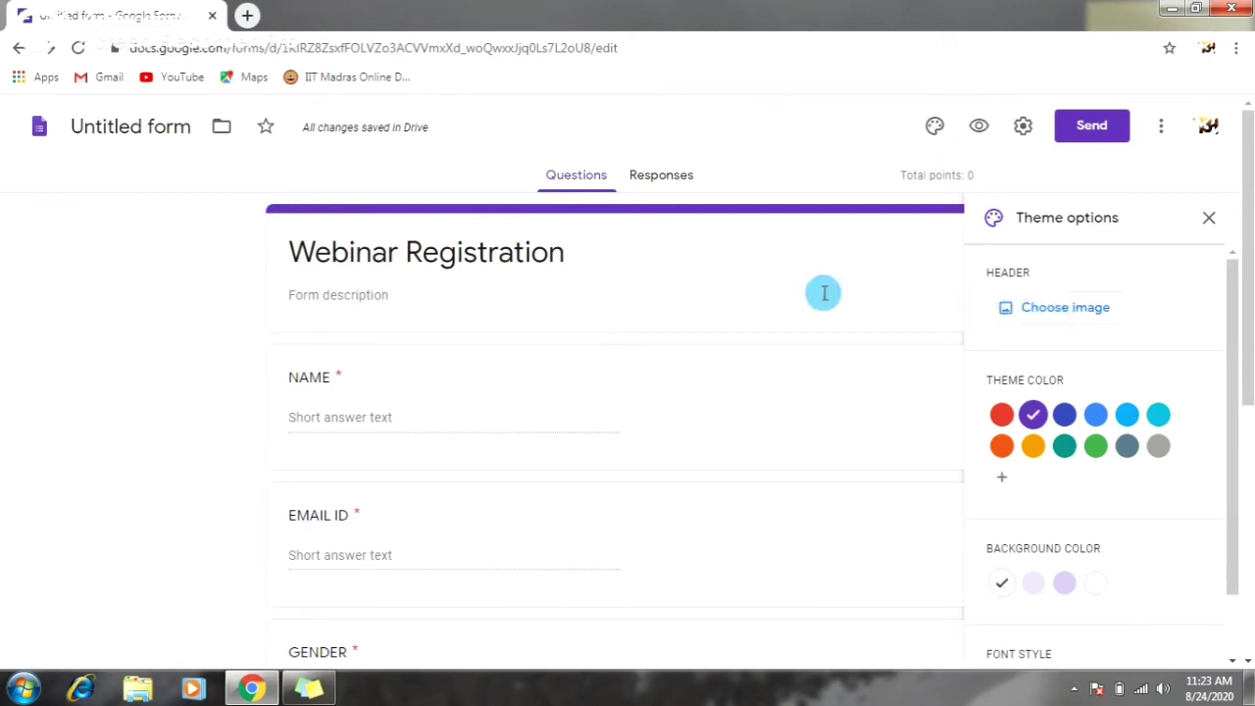
pyautogui.click(1041, 310)
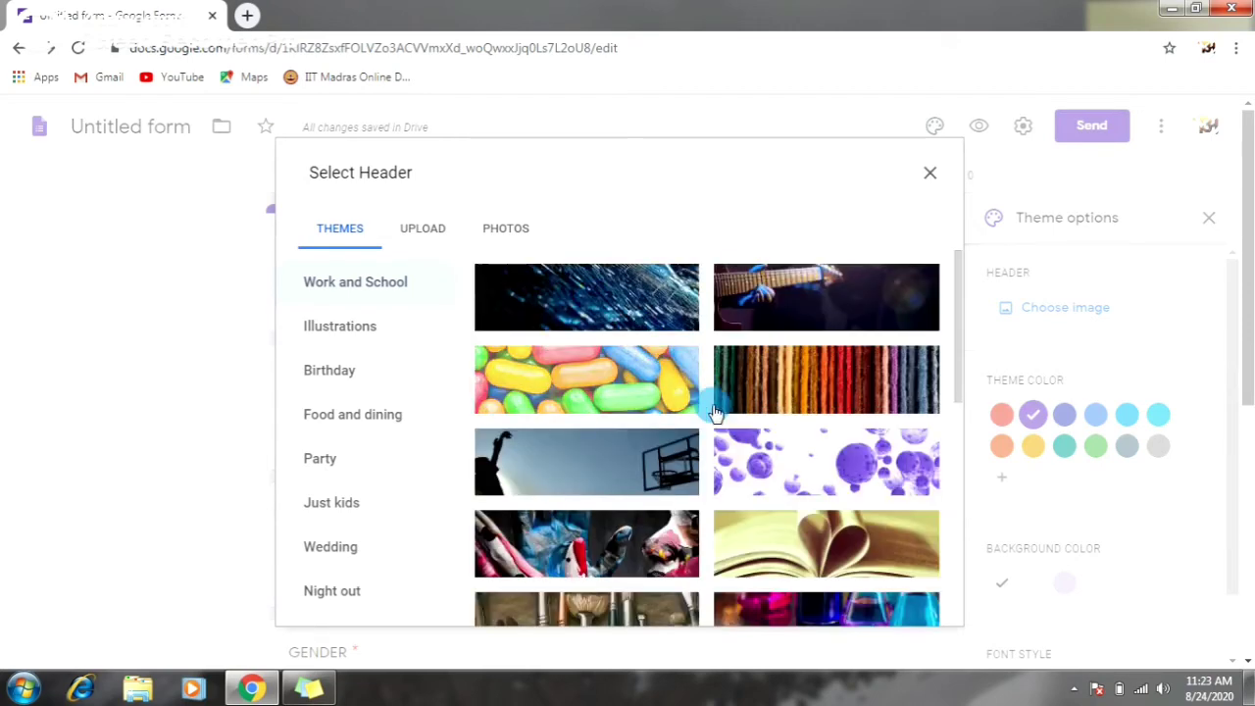
pyautogui.click(792, 545)
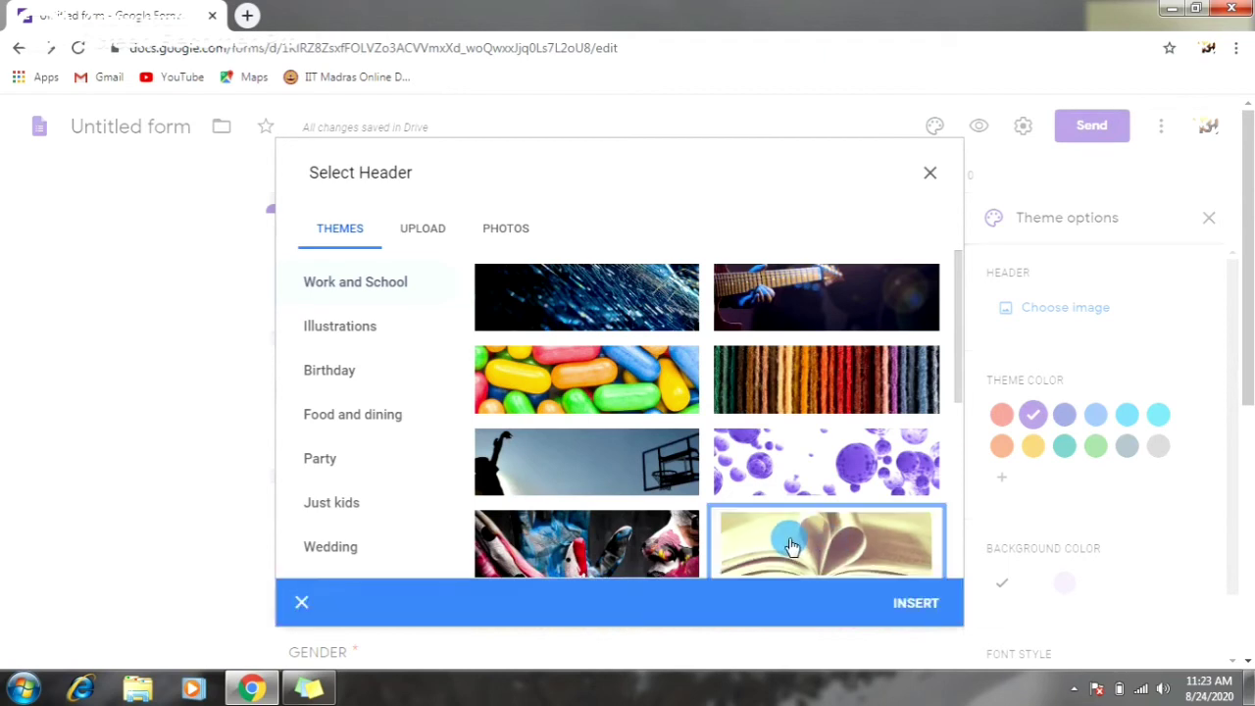
pyautogui.click(916, 604)
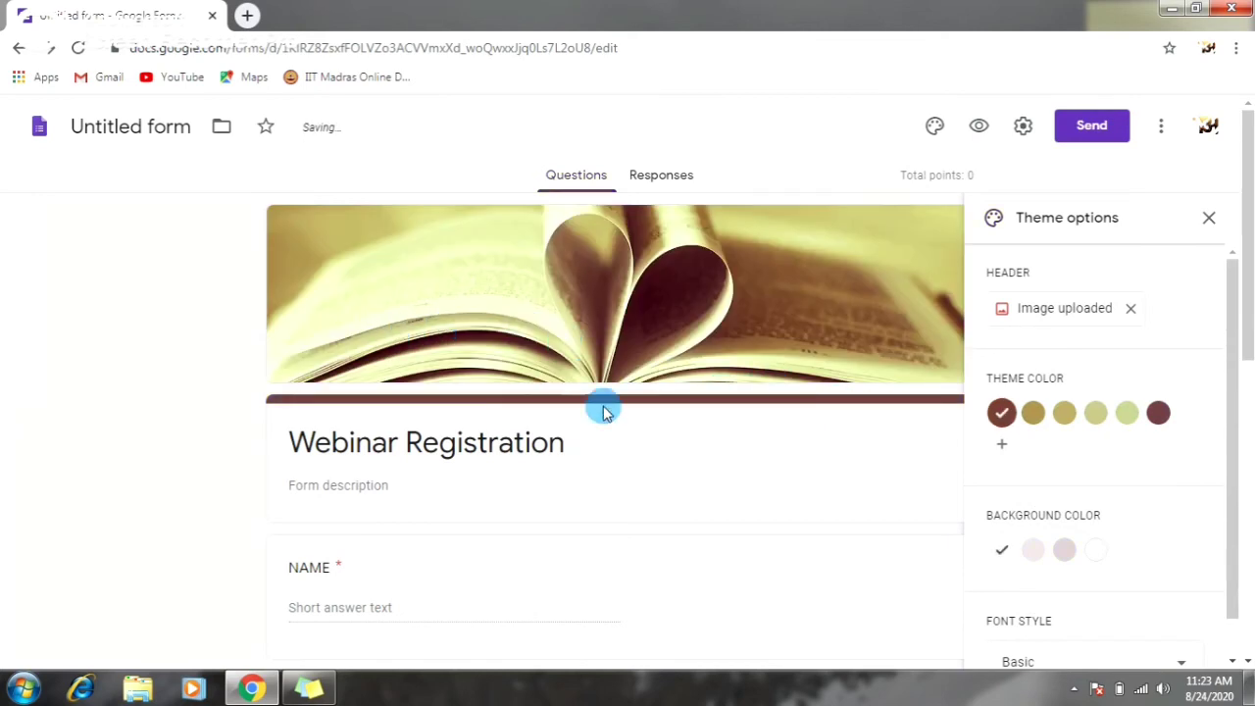
pyautogui.scroll(-3, 1107, 461)
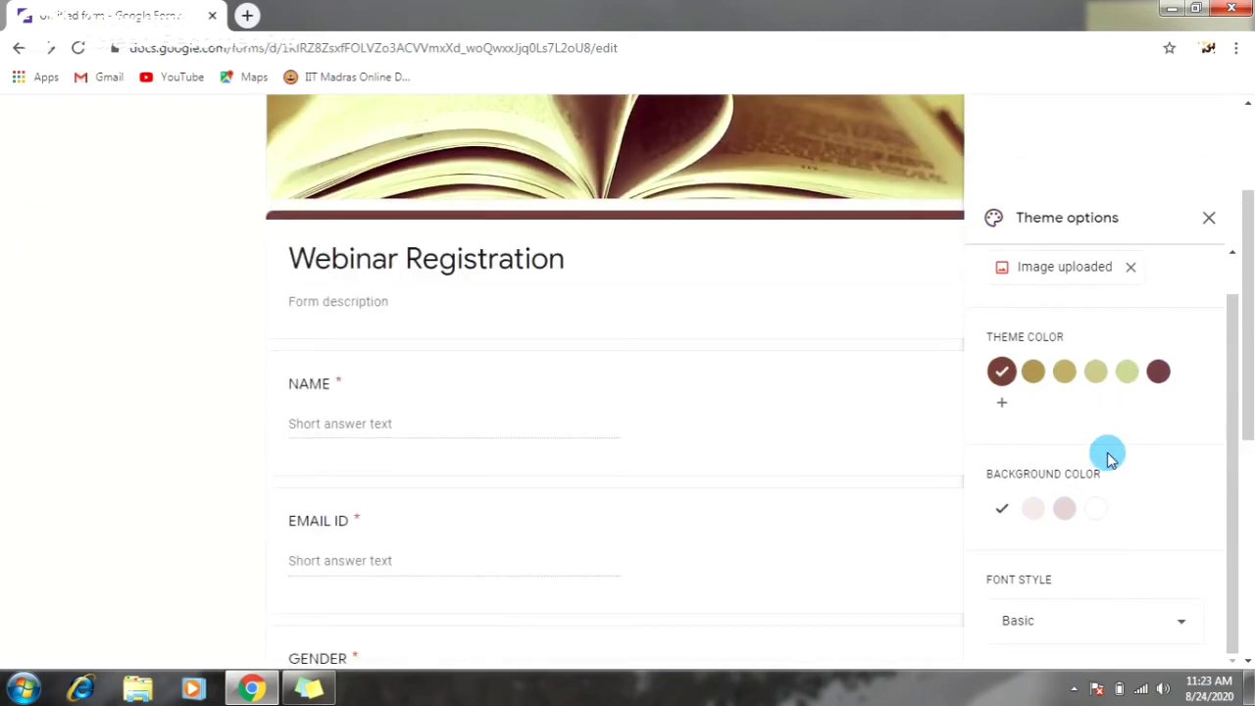
pyautogui.click(1209, 221)
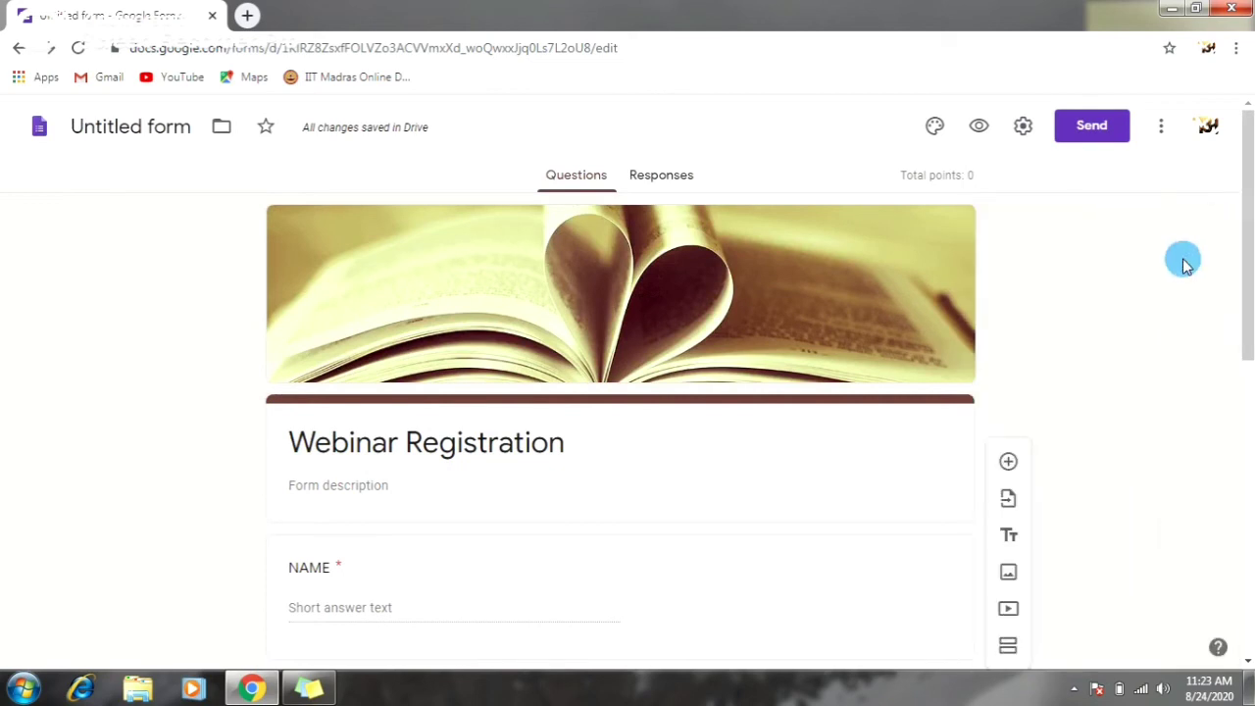
# - Link the form's responses to a newly created Google Sheets spreadsheet
pyautogui.scroll(-2, 1081, 291)
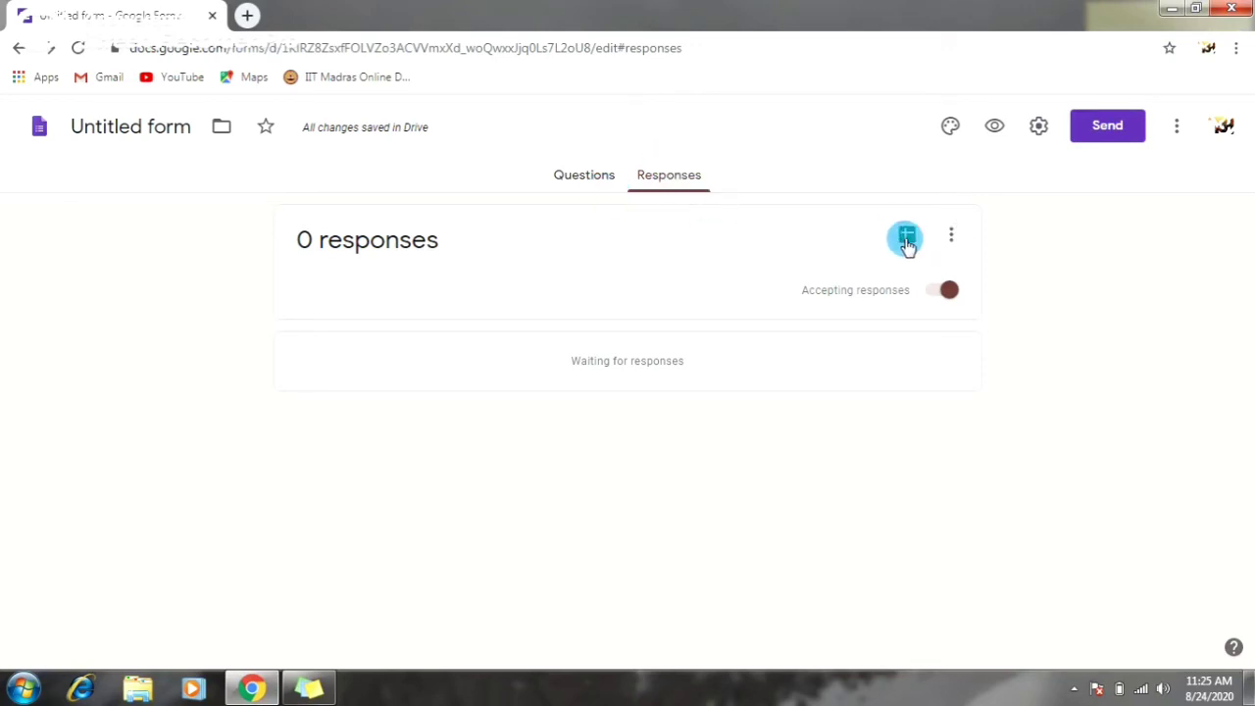
pyautogui.click(906, 238)
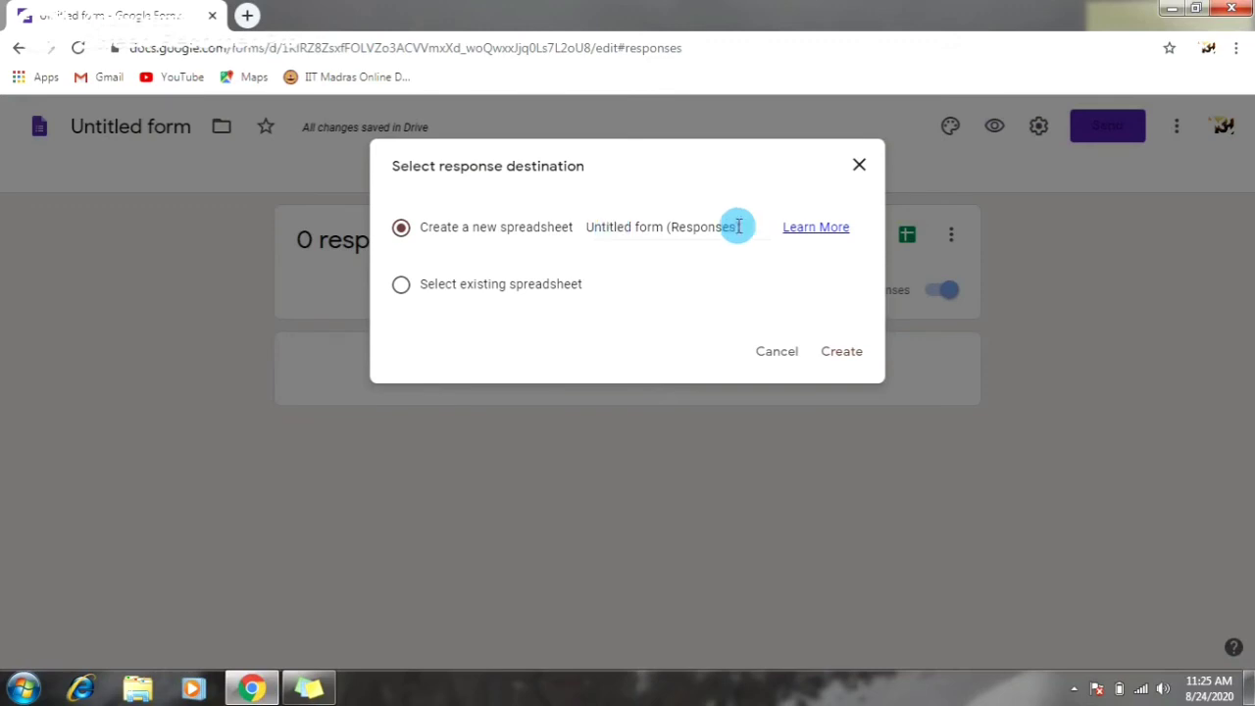
pyautogui.click(839, 357)
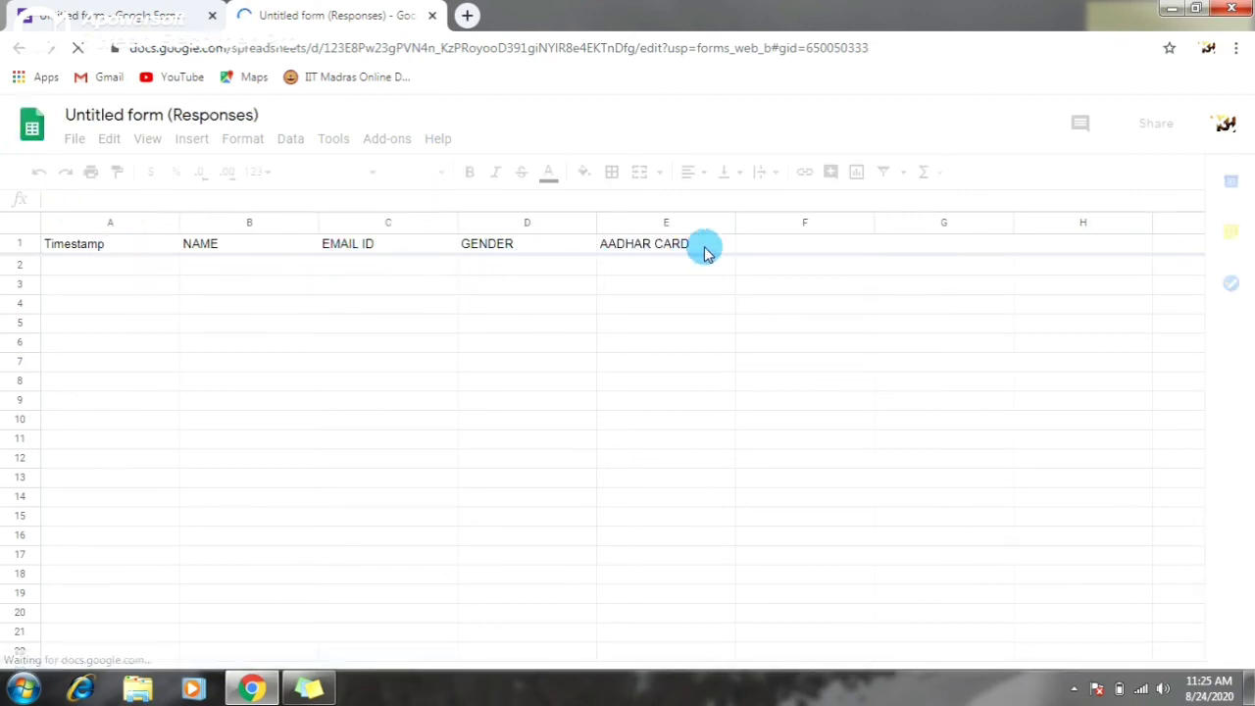
# - Email the Webinar Registration invitation to a suggested contact after checking the Link and Embed options
pyautogui.click(133, 12)
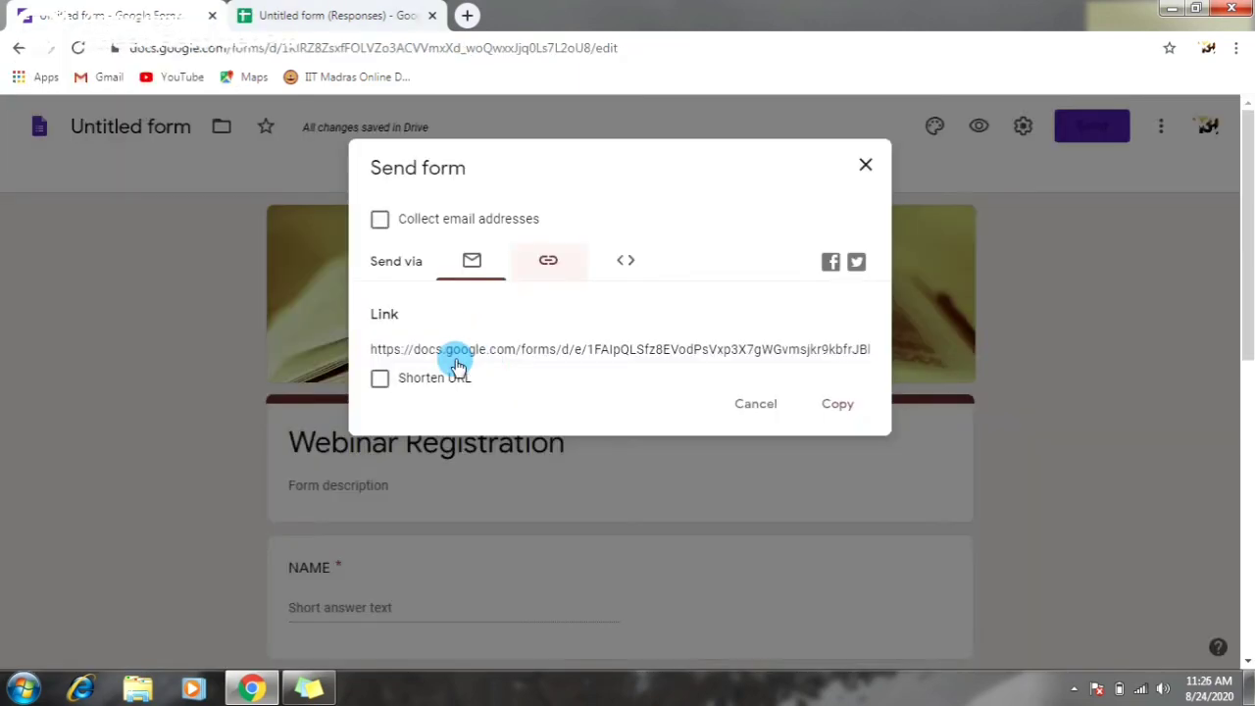
pyautogui.click(625, 262)
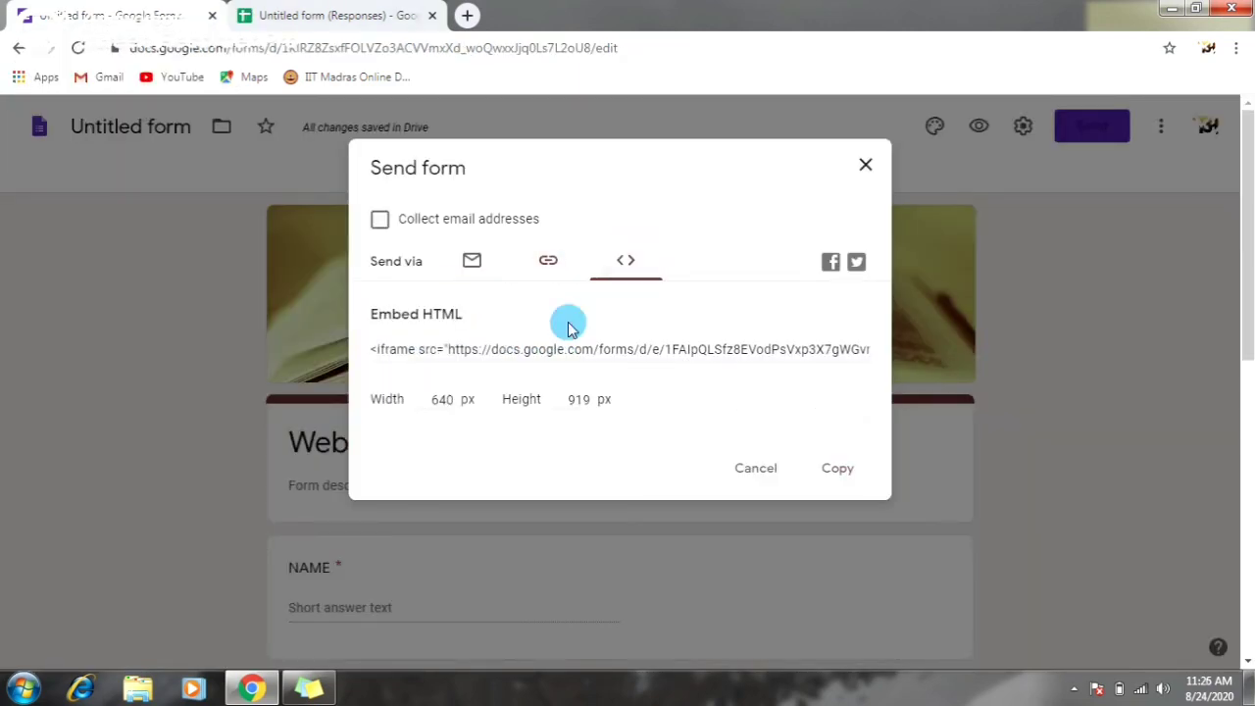
pyautogui.click(554, 260)
pyautogui.click(470, 265)
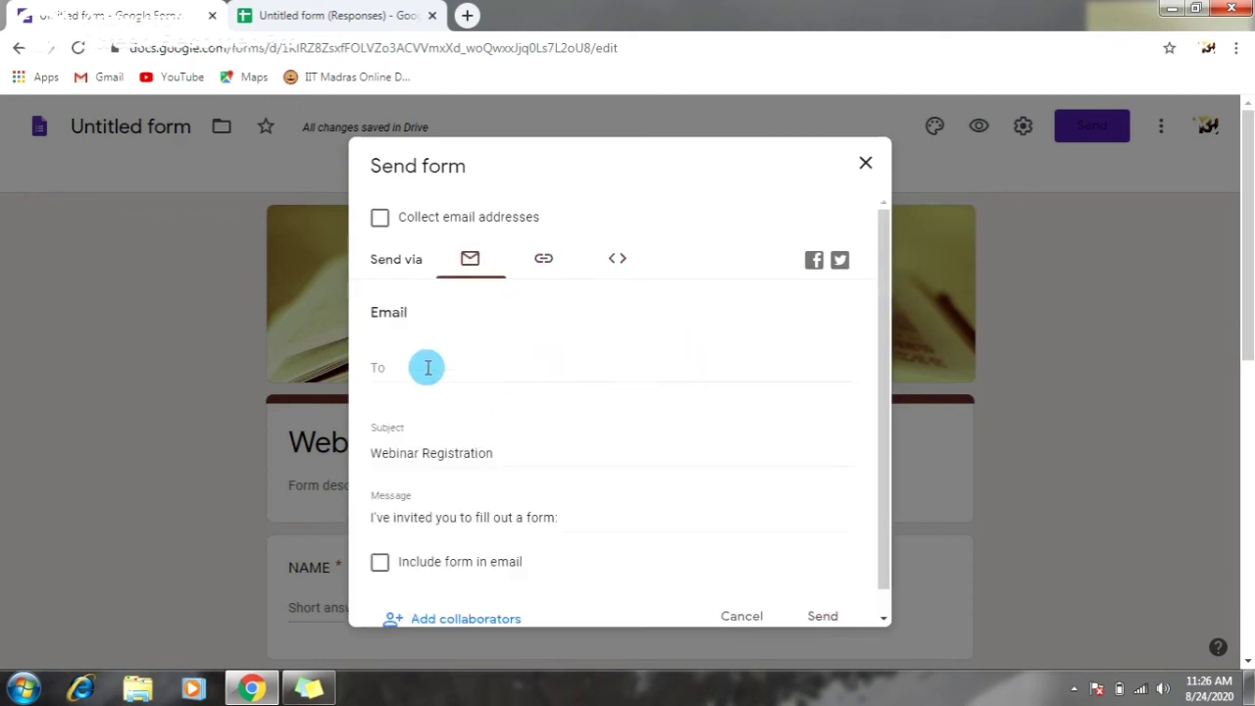
pyautogui.write('priyadar')
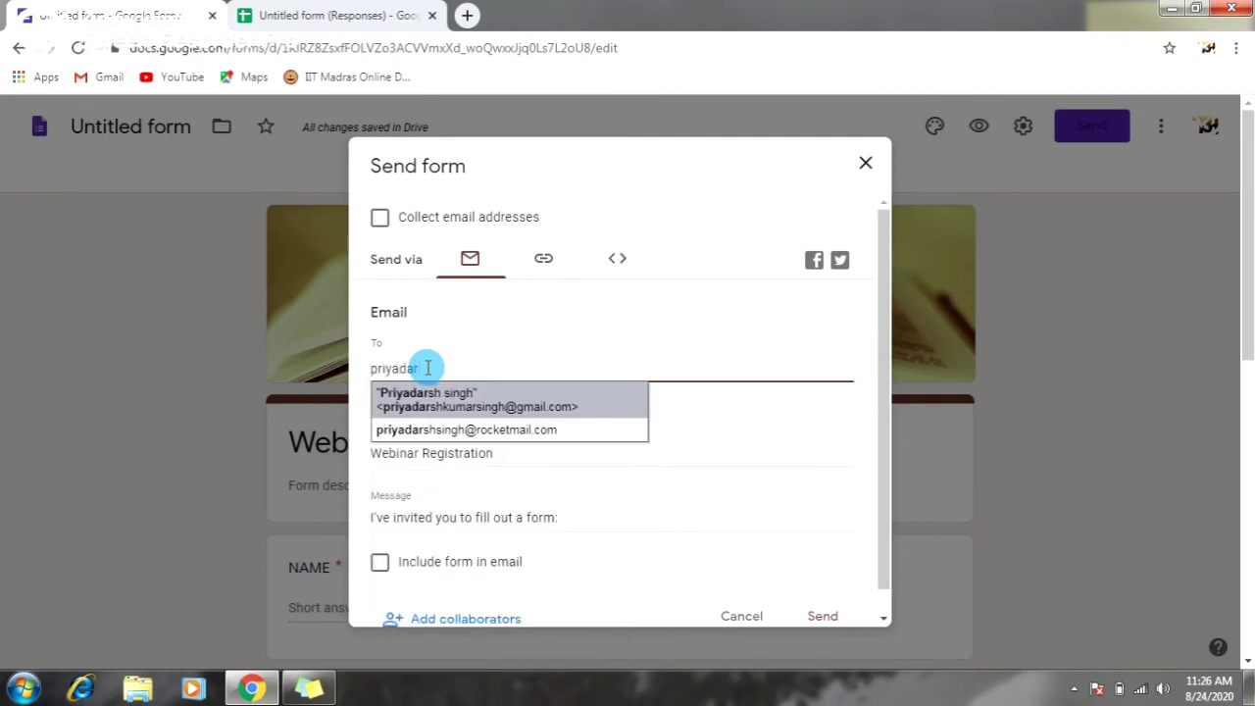
pyautogui.click(477, 409)
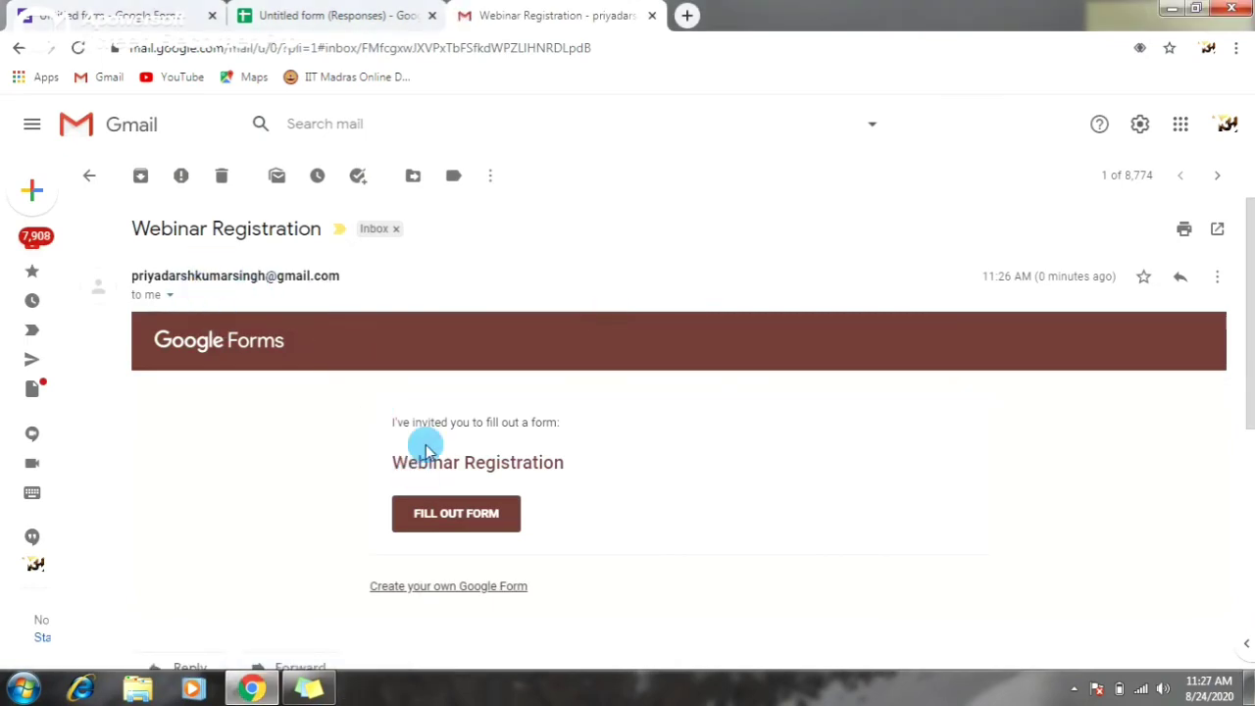
# - Launch the live form from the invitation email's FILL OUT FORM button
pyautogui.click(474, 523)
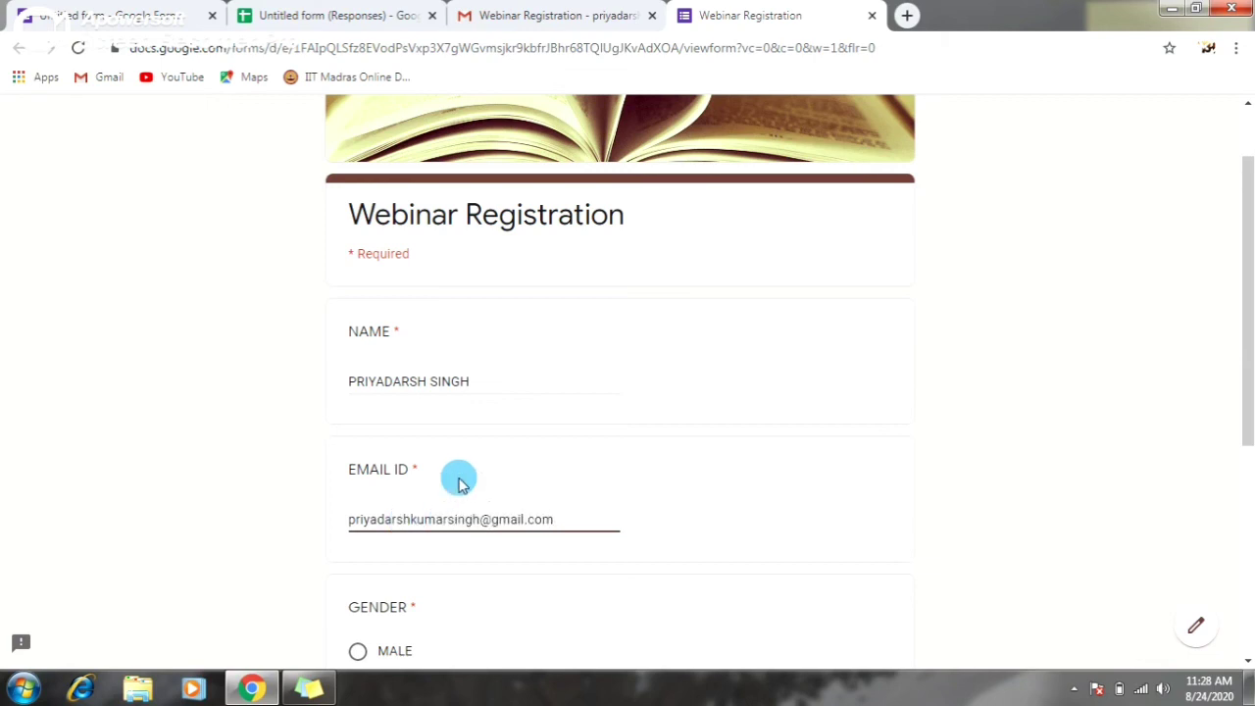
# - Submit a test registration with gender MALE and an Aadhar card number, then return to the editor
pyautogui.scroll(-1, 456, 482)
pyautogui.click(409, 558)
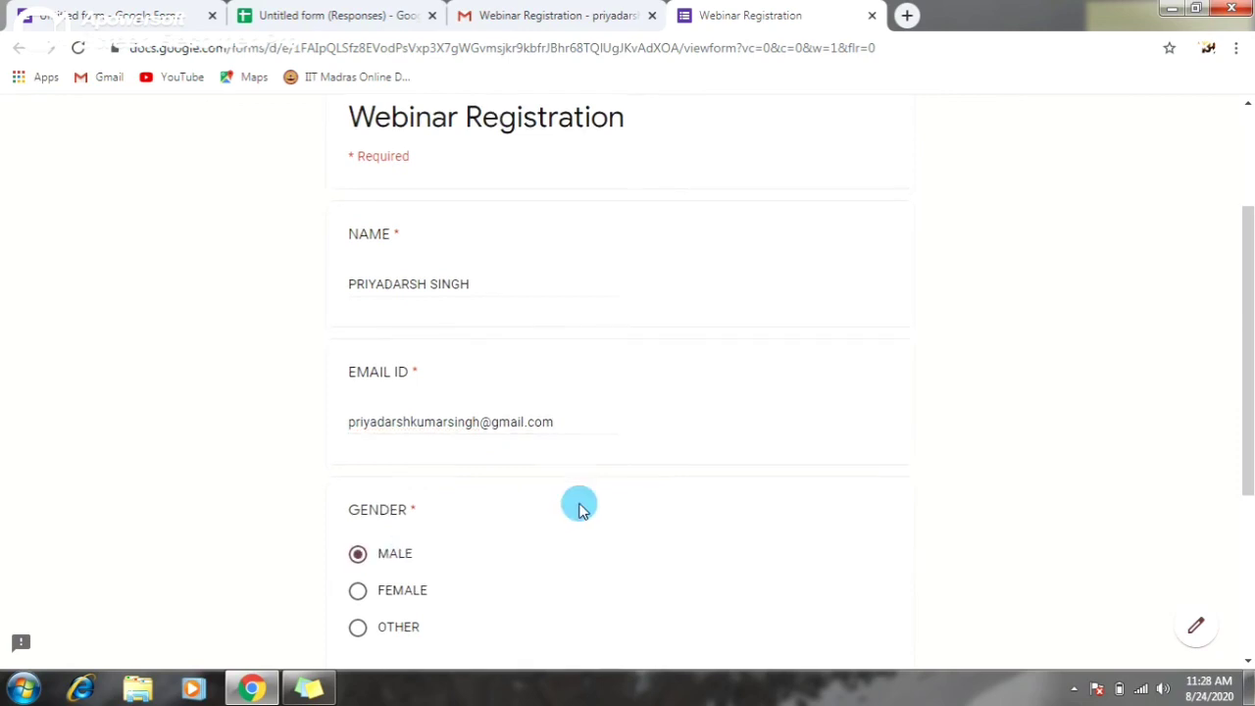
pyautogui.scroll(-3, 578, 503)
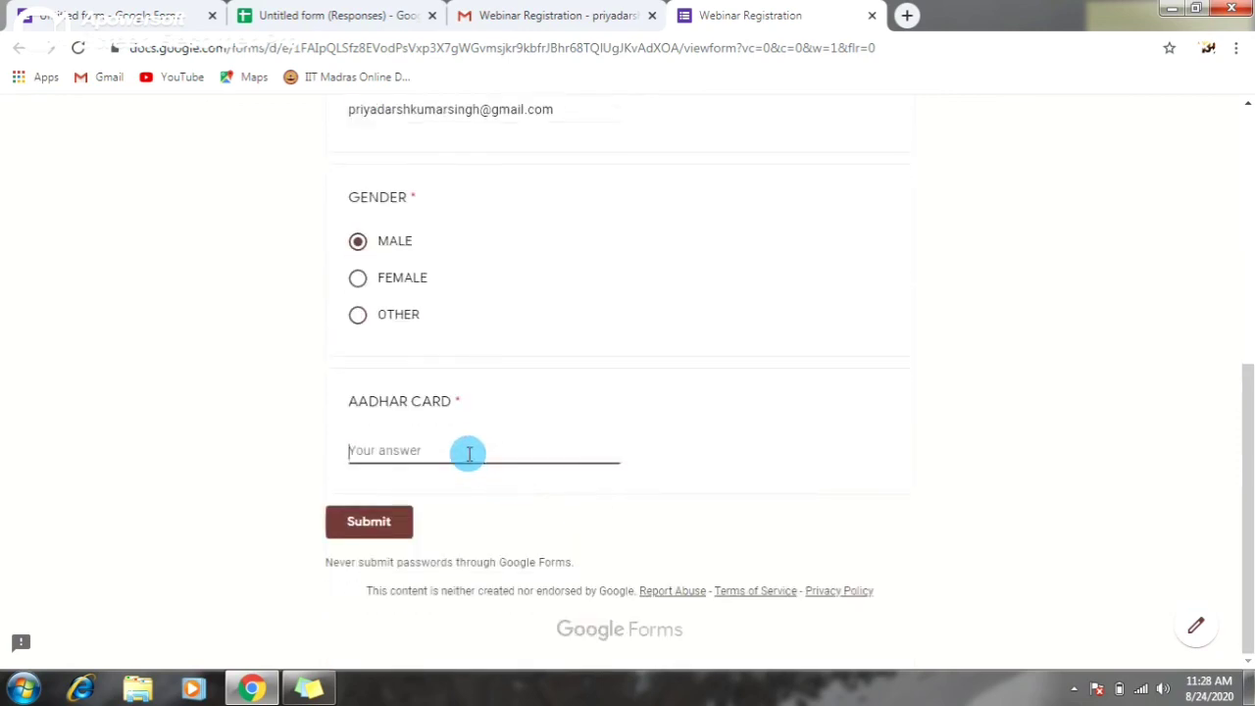
pyautogui.click(469, 453)
pyautogui.click(369, 534)
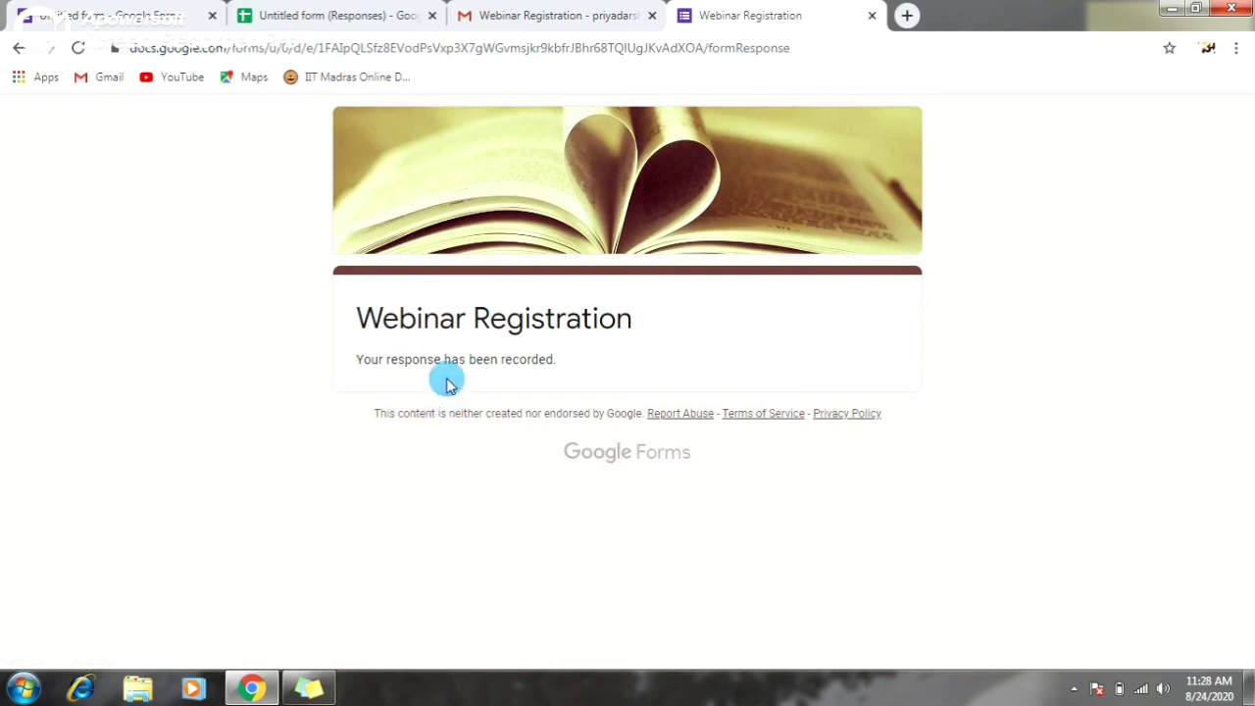
pyautogui.hotkey('ctrl', '1')
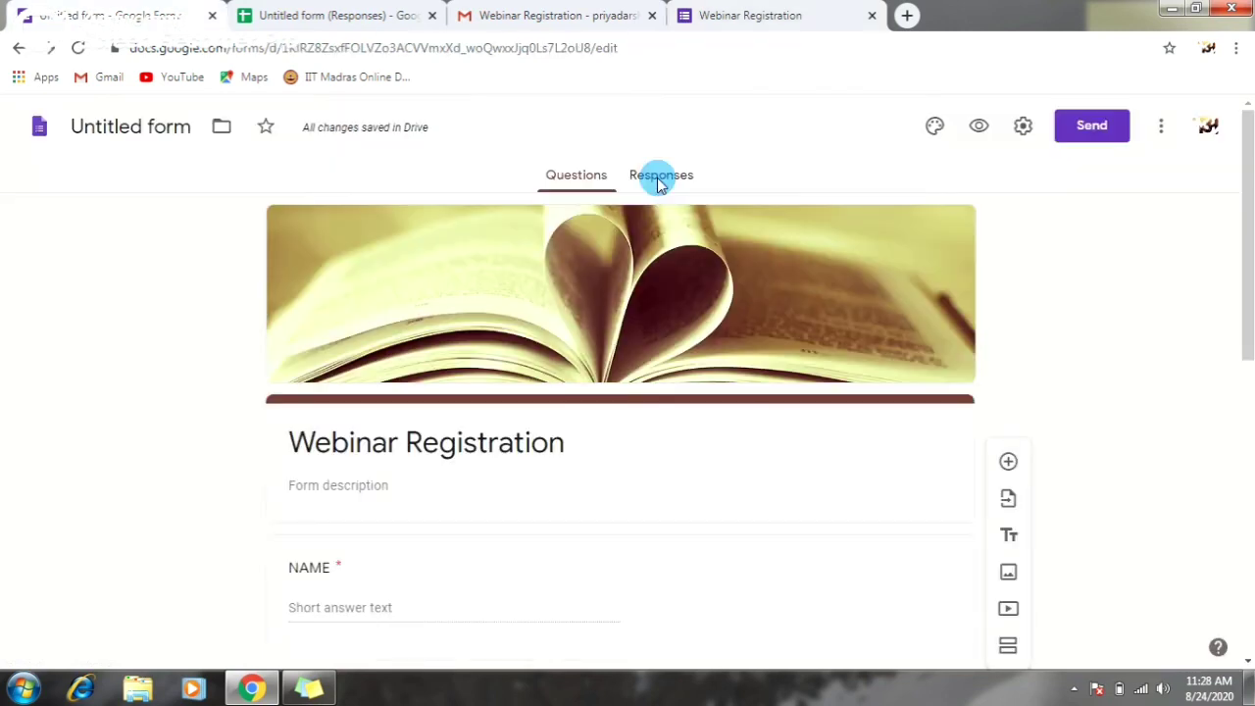
# - Review the 1-response summary with its 100% MALE pie chart, then switch to the responses sheet
pyautogui.click(673, 181)
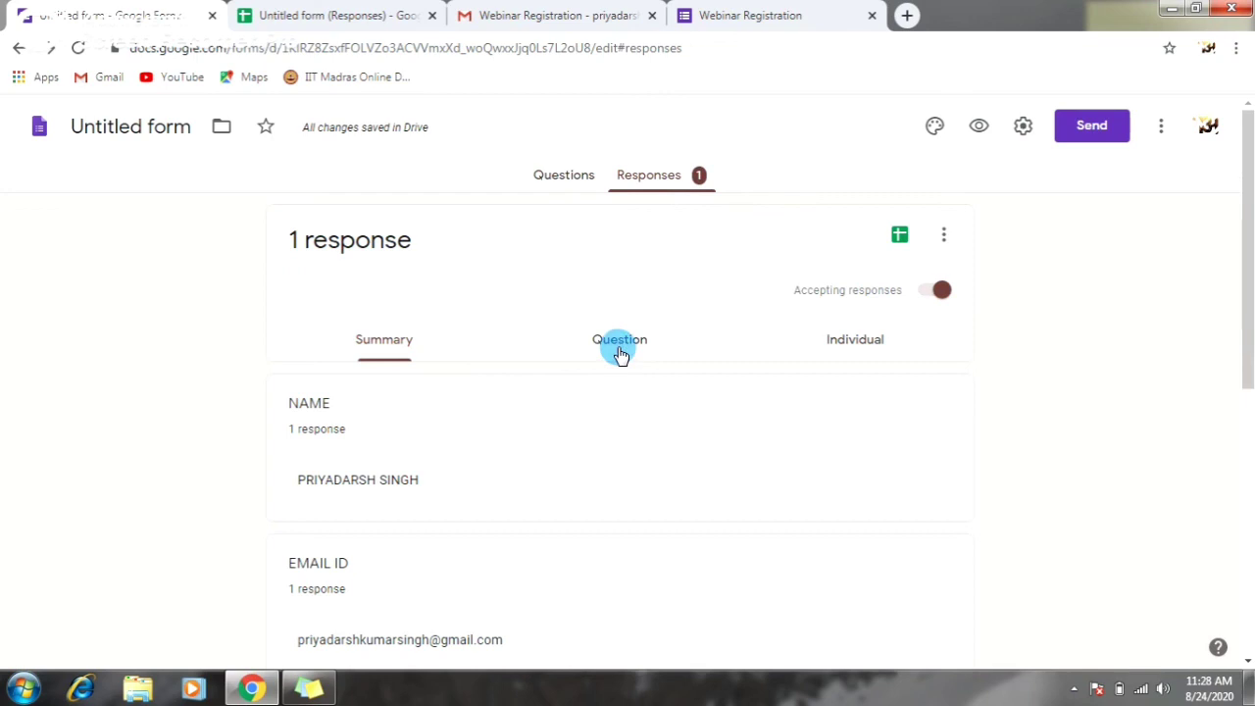
pyautogui.scroll(-4, 620, 355)
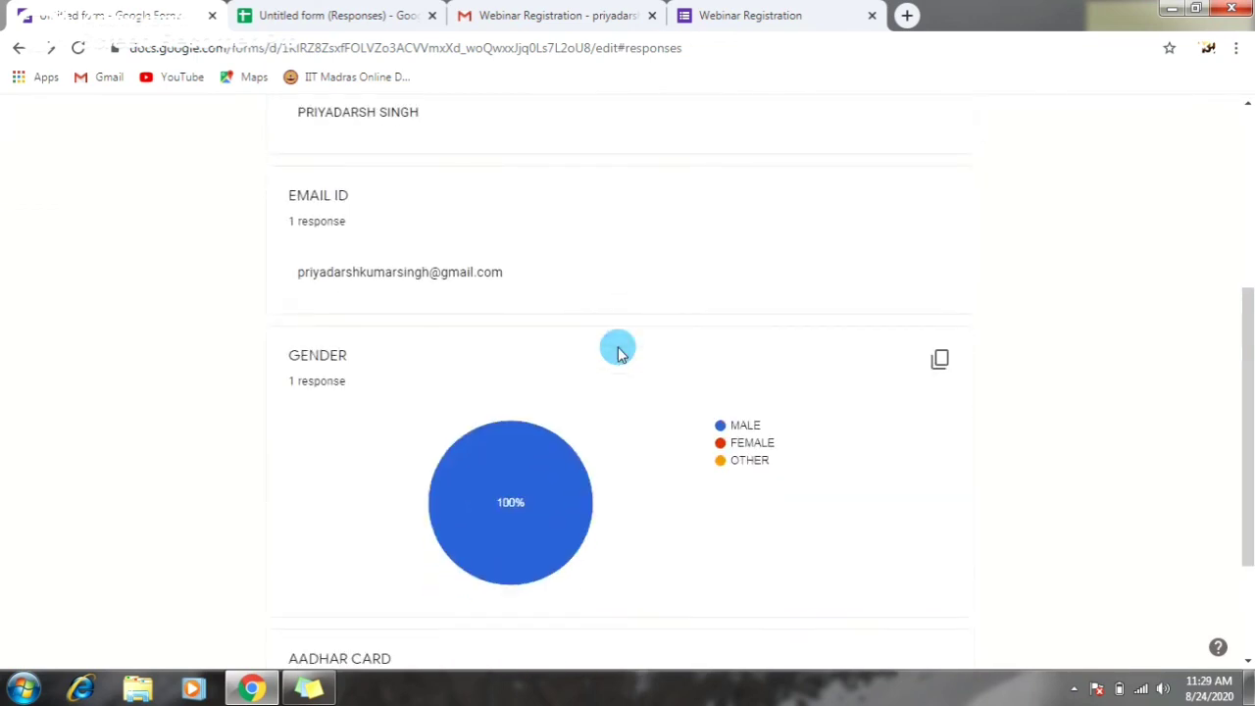
pyautogui.scroll(-2, 618, 351)
pyautogui.moveTo(490, 299)
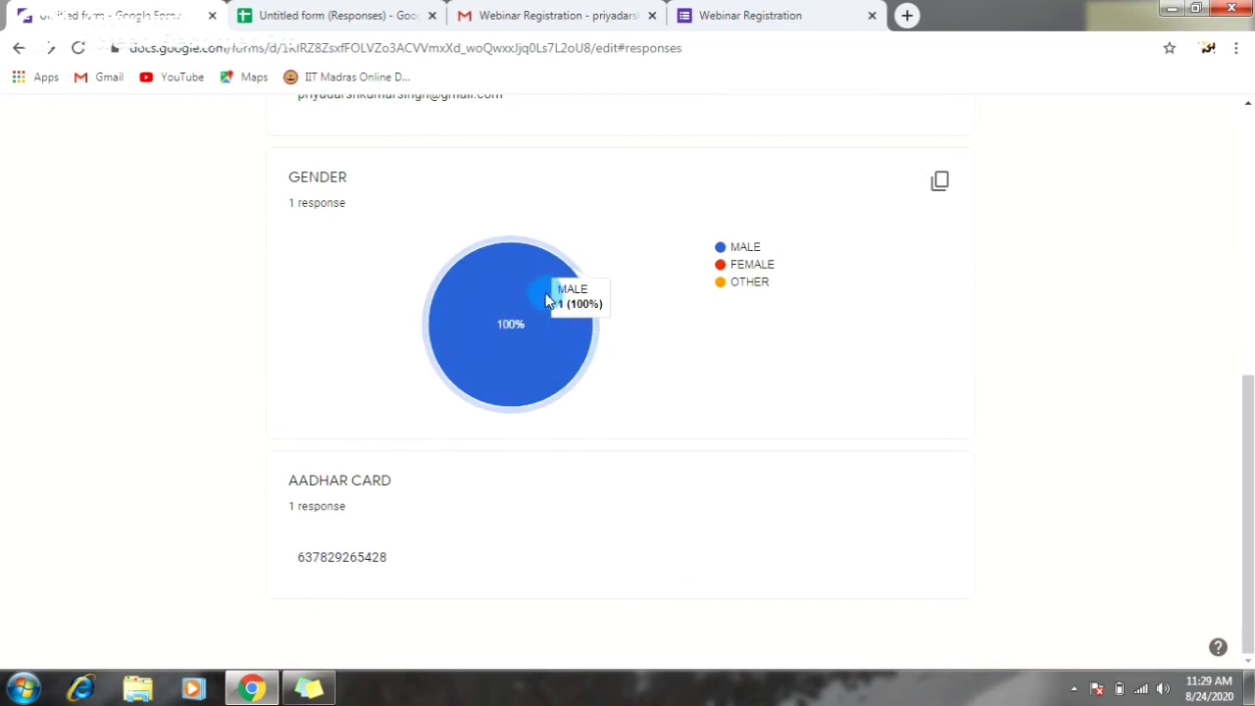
pyautogui.scroll(6, 546, 361)
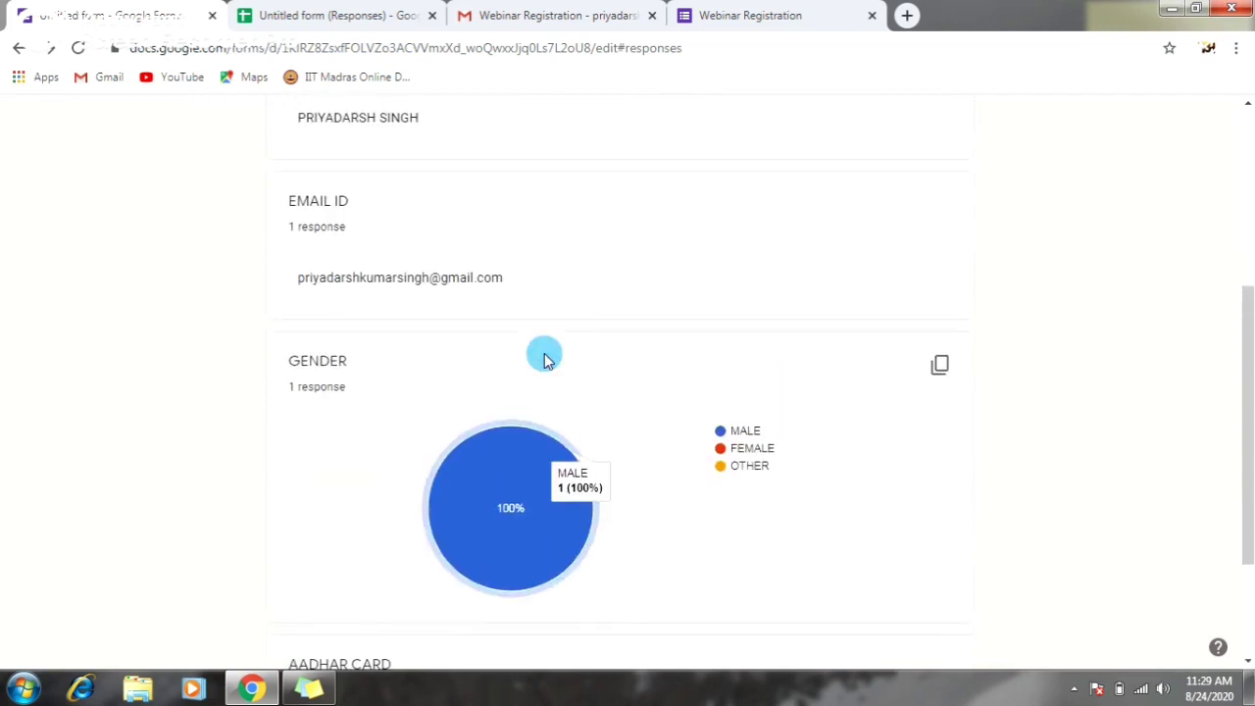
pyautogui.click(350, 10)
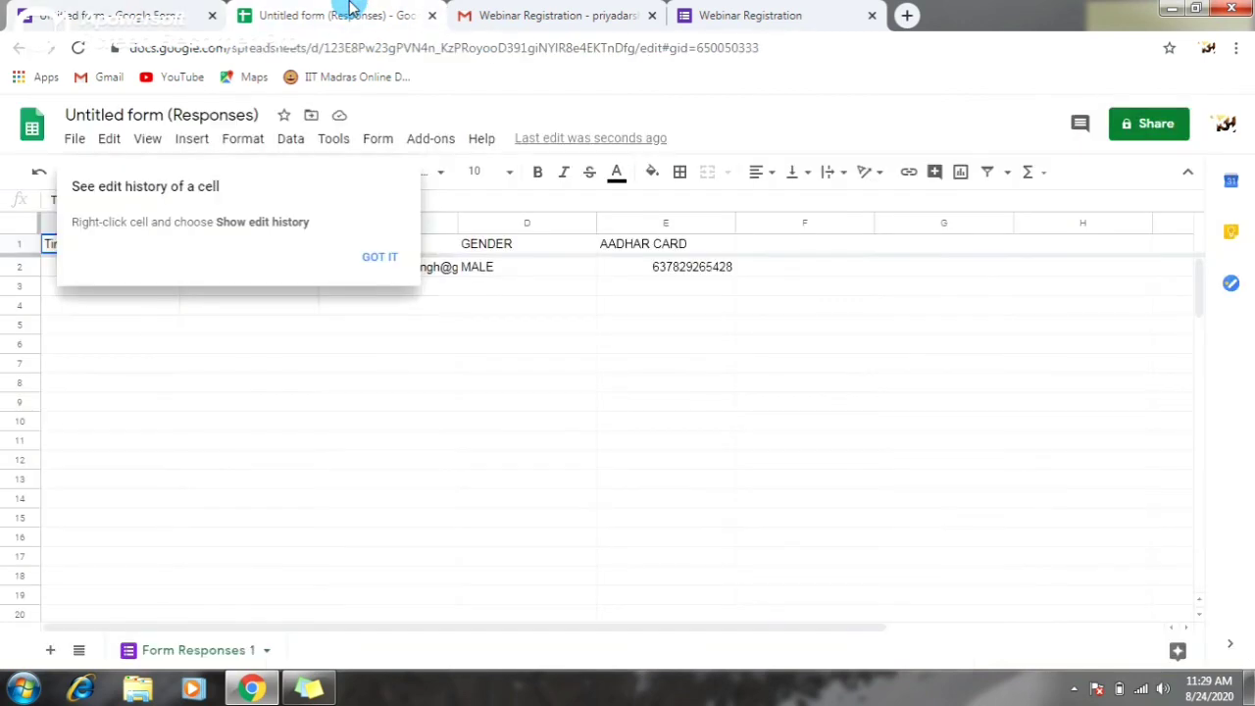
# - Dismiss the edit-history tip to reveal the response in row 2, timestamped 8/24/2020 11:28:39
pyautogui.click(381, 259)
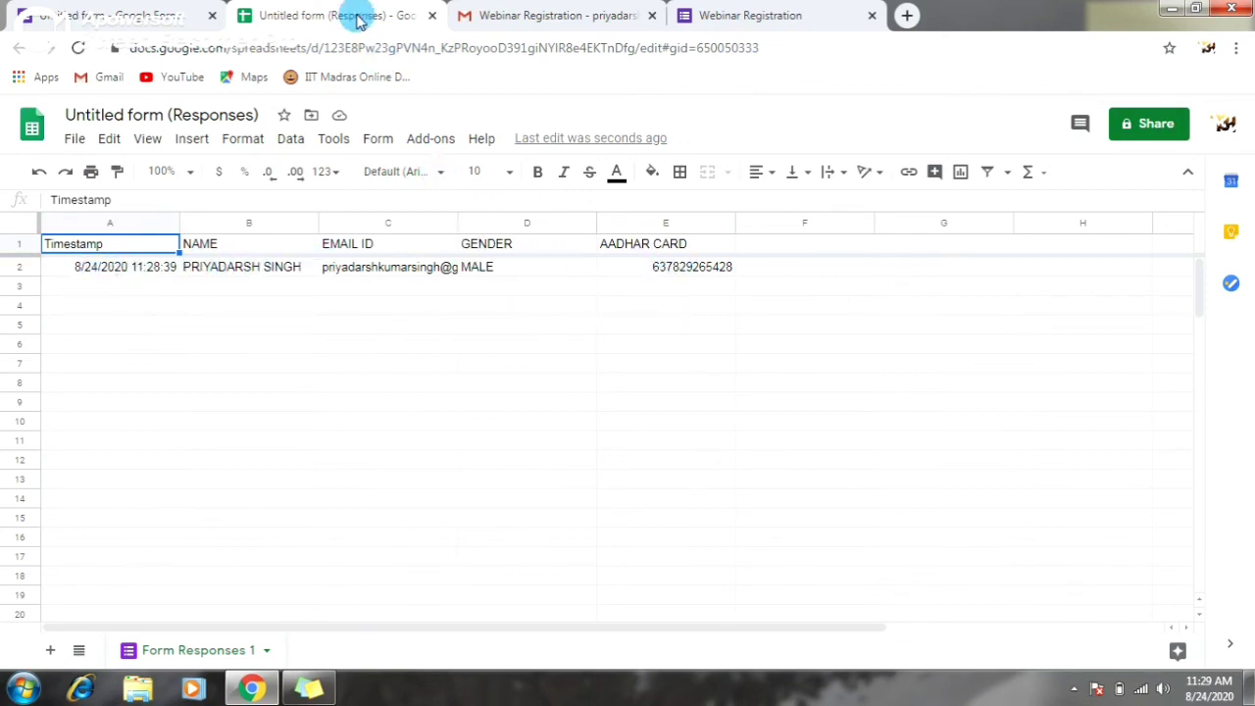
# - Switch to the Questions tab and scroll through the Webinar Registration questions
pyautogui.click(605, 340)
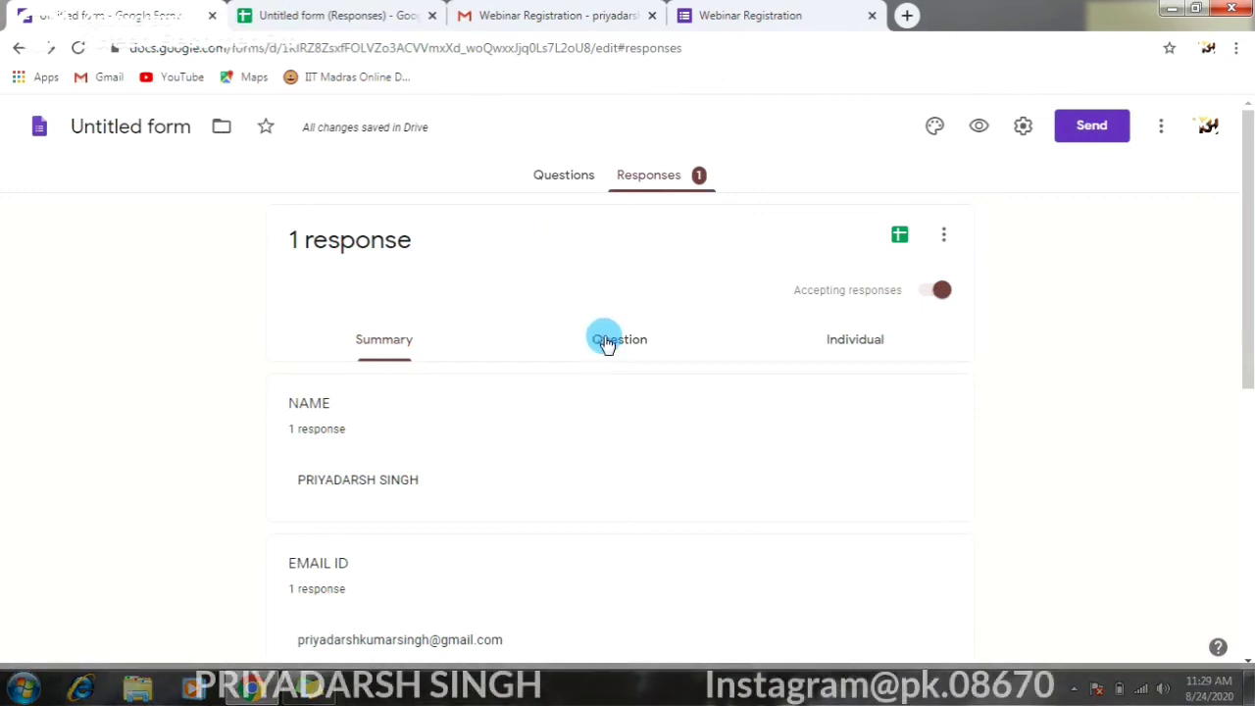
pyautogui.scroll(-1, 604, 339)
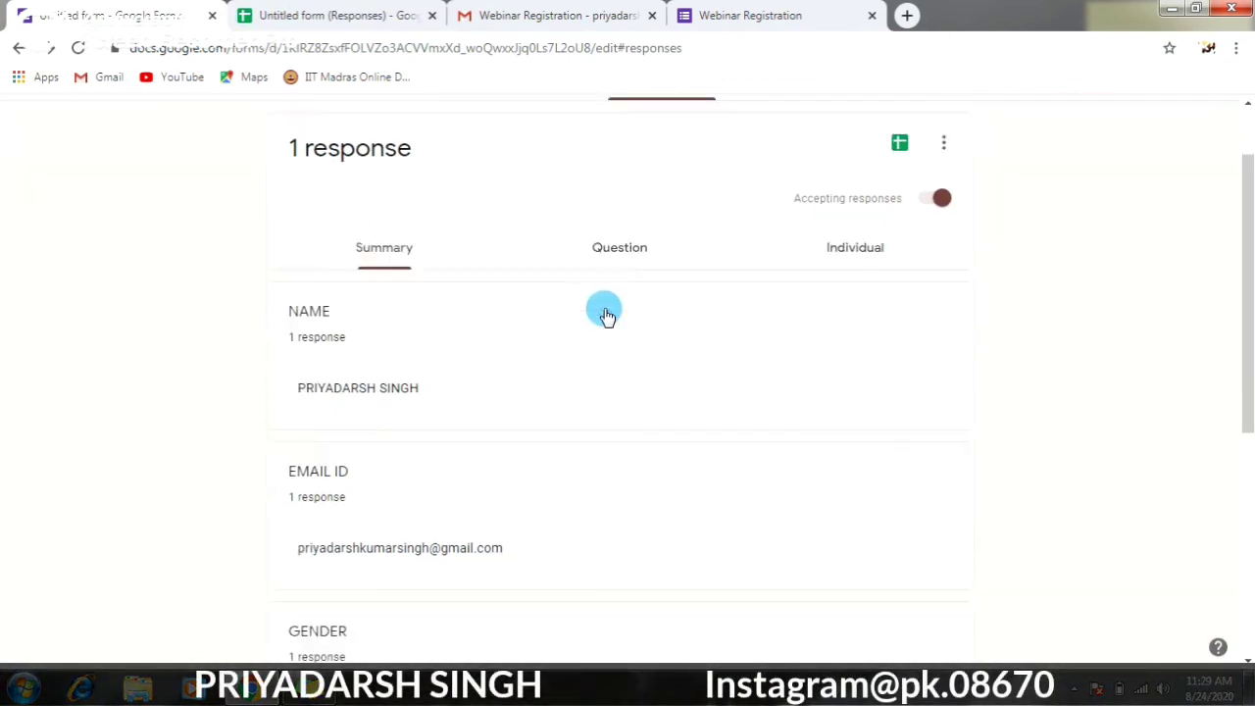
pyautogui.scroll(1, 566, 157)
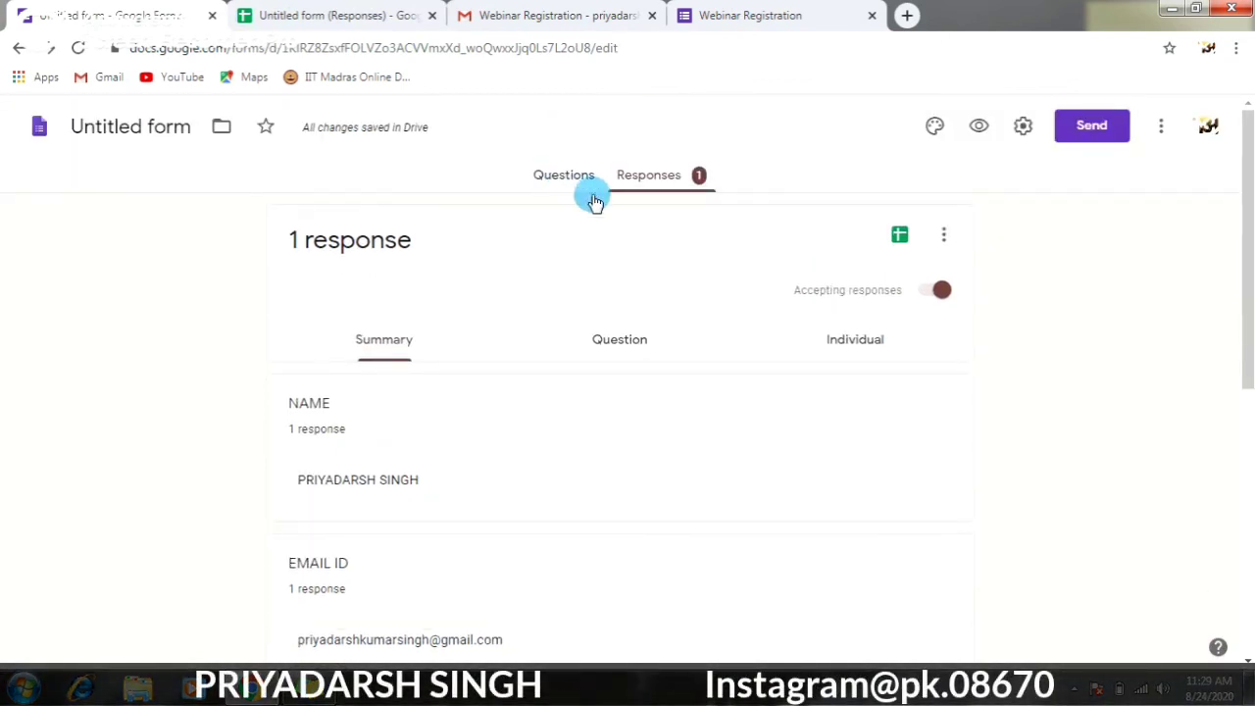
pyautogui.scroll(-2, 728, 359)
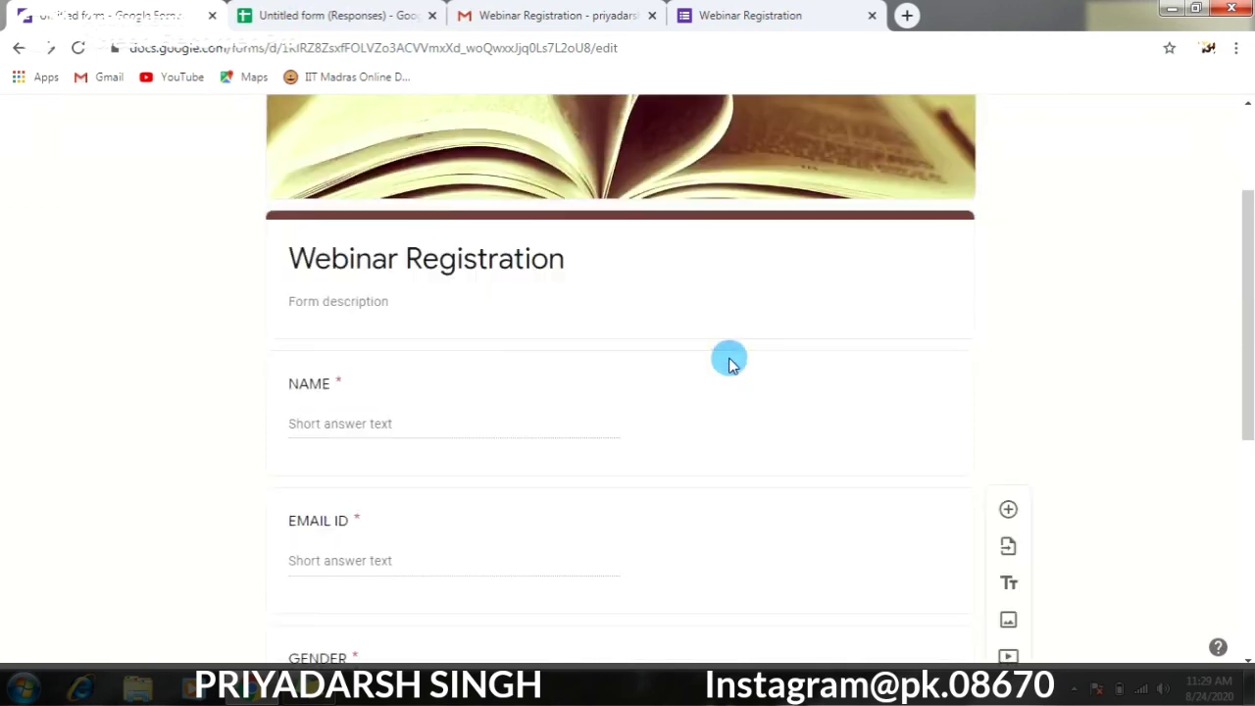